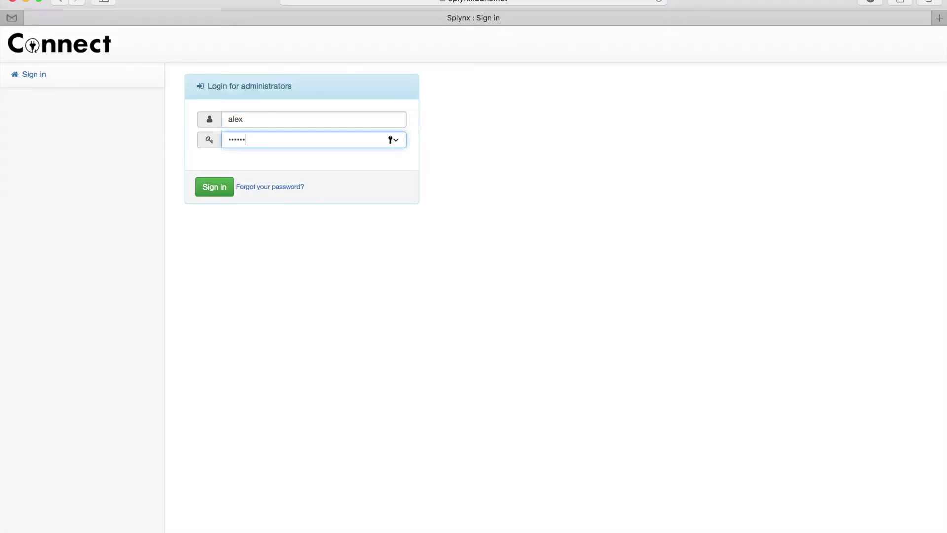
Sign in with the admin password and start adding an administrator under Administration > Administrators
{"action": "type", "text": "••••"}
{"action": "key", "text": "Return"}
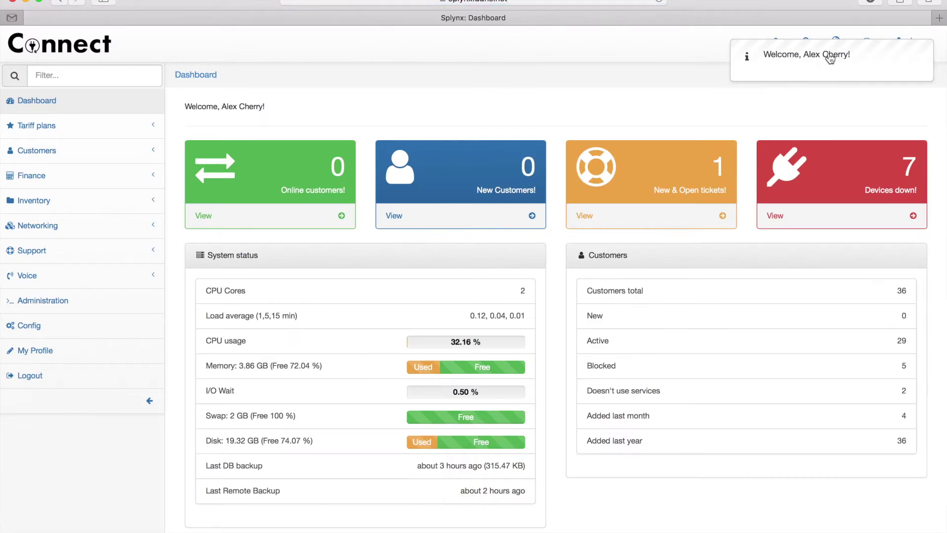
{"action": "left_click", "coordinate": [43, 304]}
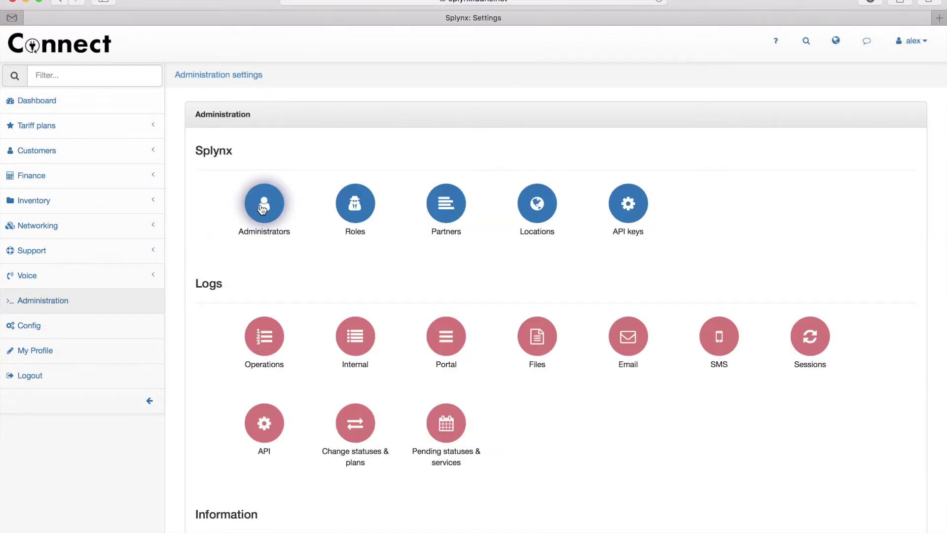
{"action": "left_click", "coordinate": [262, 208]}
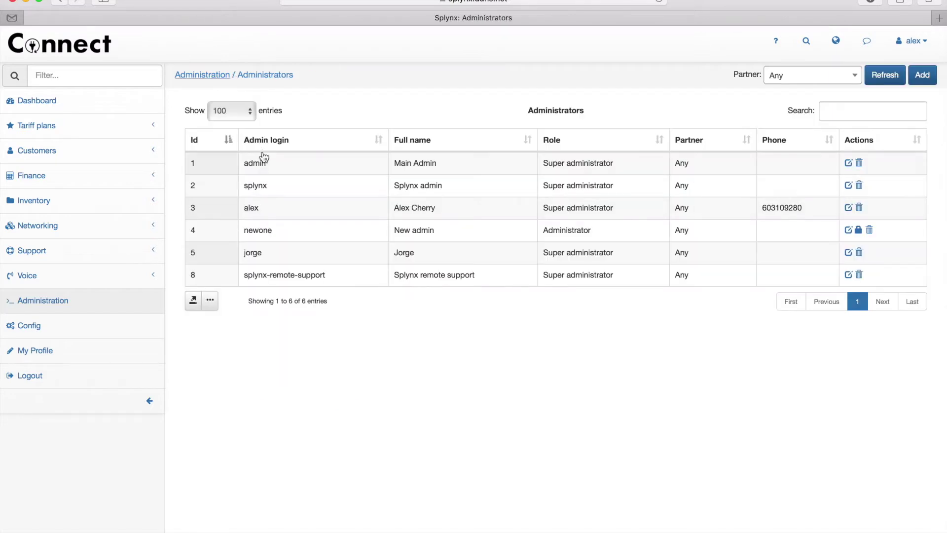
{"action": "left_click", "coordinate": [922, 76]}
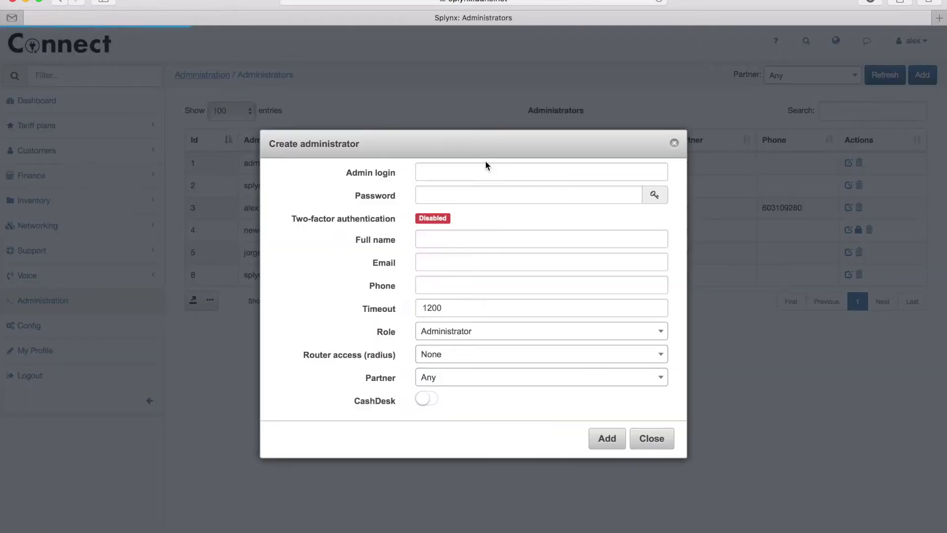
Enter the new administrator's login, password, full name 'Test' and e-mail address
{"action": "left_click", "coordinate": [451, 171]}
{"action": "left_click", "coordinate": [448, 189]}
{"action": "type", "text": "test"}
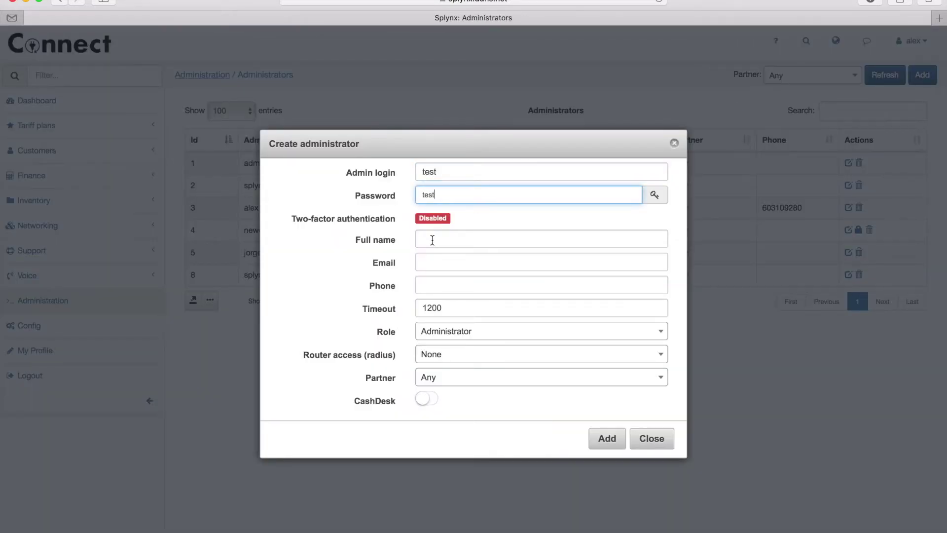
{"action": "left_click", "coordinate": [432, 240]}
{"action": "type", "text": "Test"}
{"action": "left_click", "coordinate": [431, 258]}
{"action": "type", "text": "rte@test.cz"}
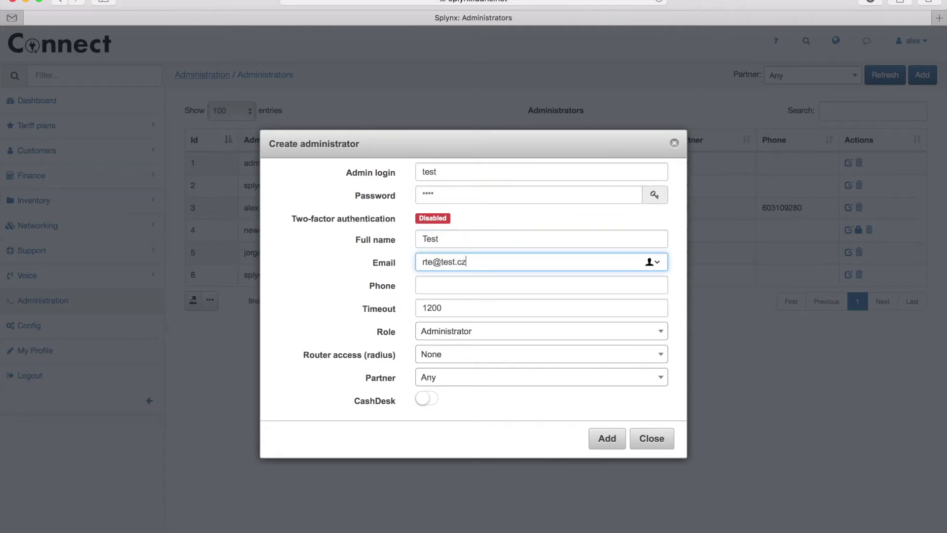
Set timeout to 3600, role to Manager, keep partner Any, and create the administrator
{"action": "double_click", "coordinate": [462, 314]}
{"action": "type", "text": "36"}
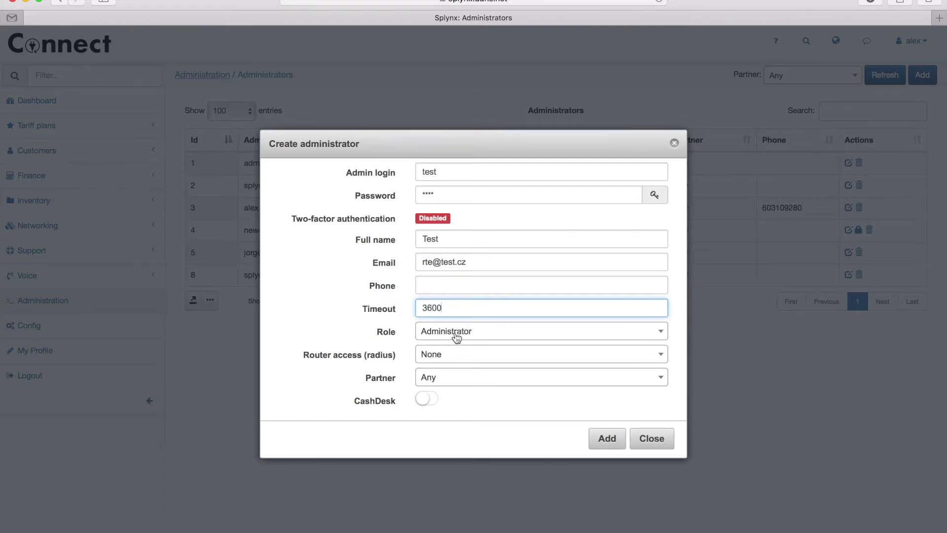
{"action": "left_click", "coordinate": [456, 337]}
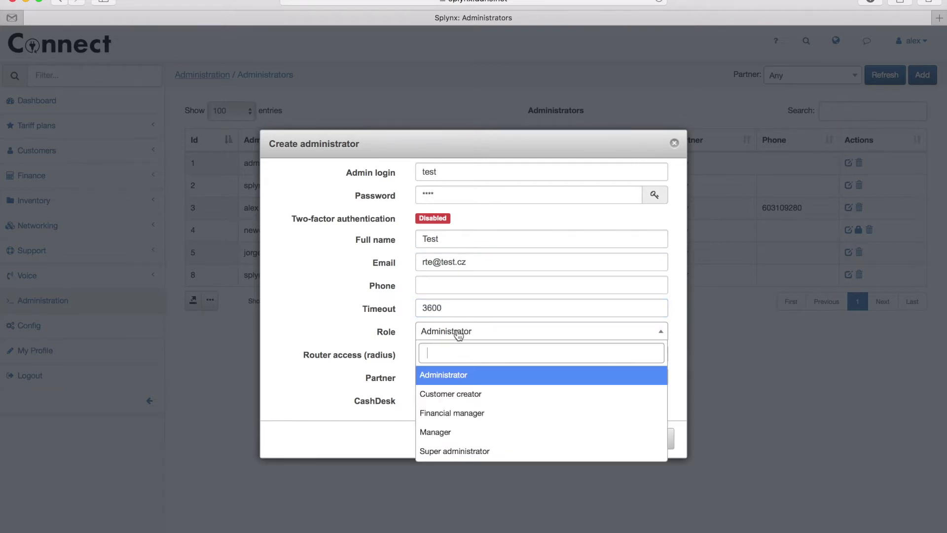
{"action": "left_click", "coordinate": [452, 438]}
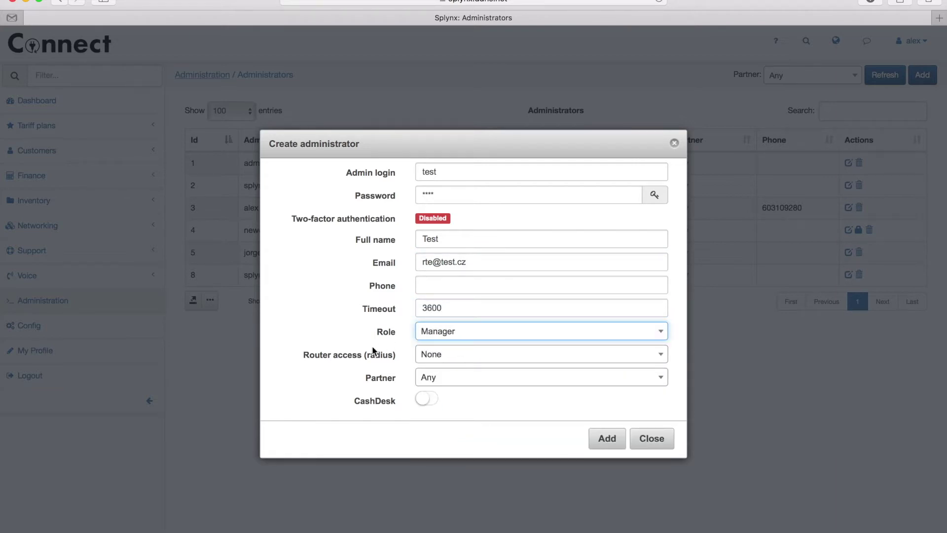
{"action": "left_click", "coordinate": [445, 386]}
{"action": "left_click", "coordinate": [451, 386]}
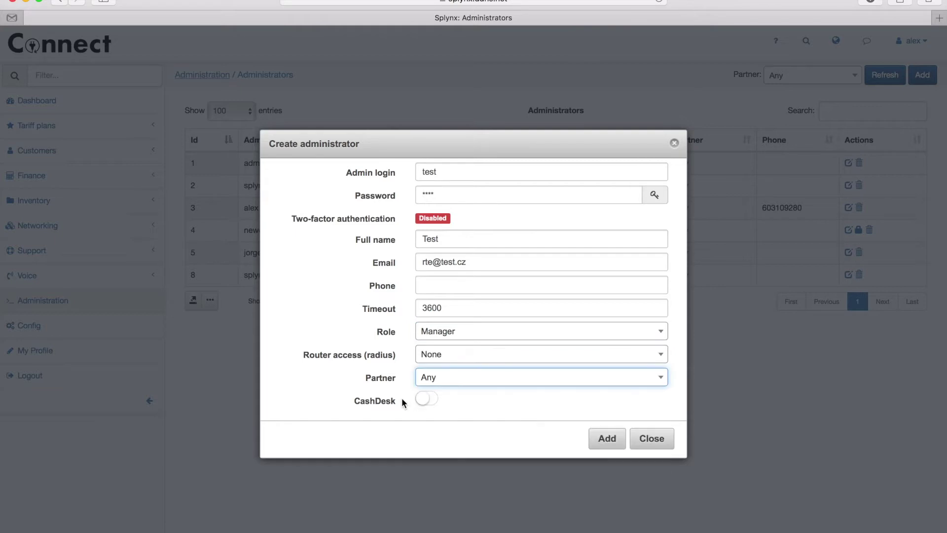
{"action": "left_click", "coordinate": [603, 438]}
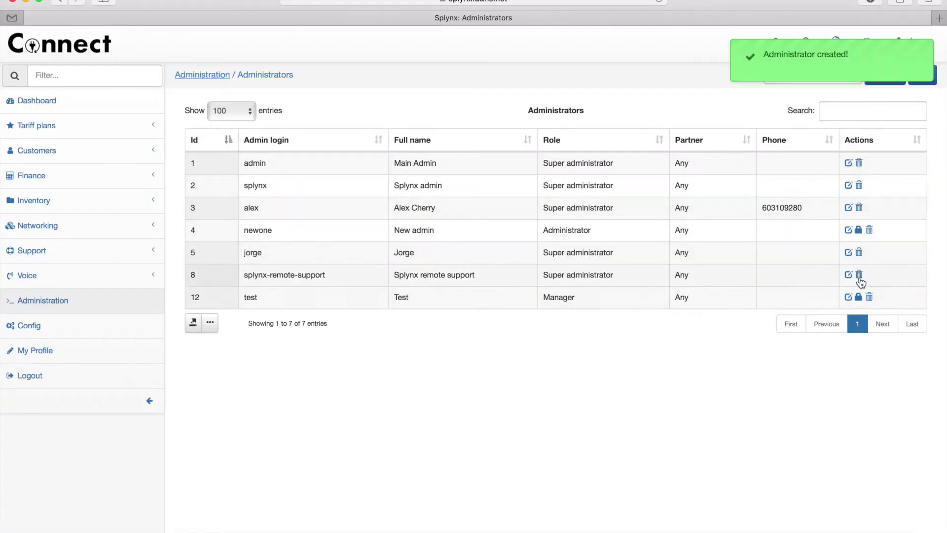
Enable Internet tariff plans with Info in the Test administrator's permissions, then close them
{"action": "left_click", "coordinate": [859, 297]}
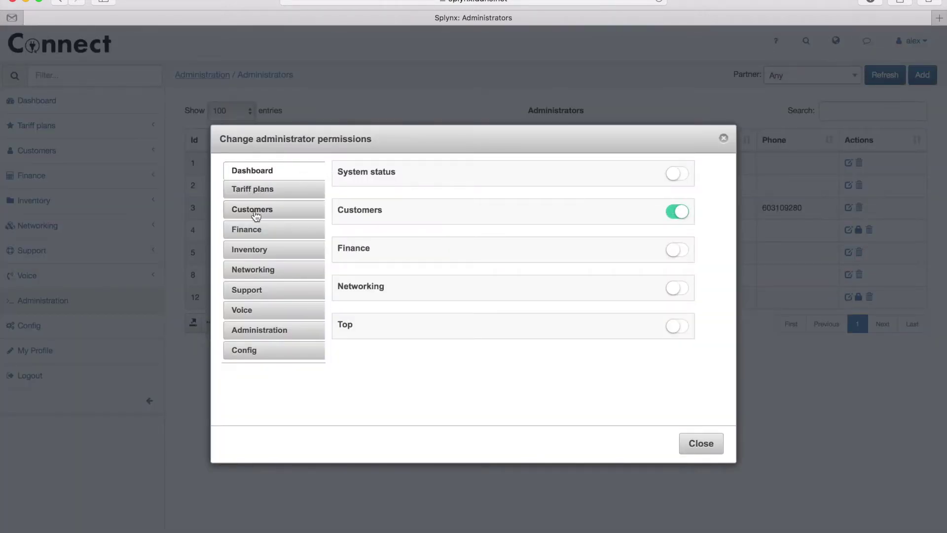
{"action": "left_click", "coordinate": [273, 190]}
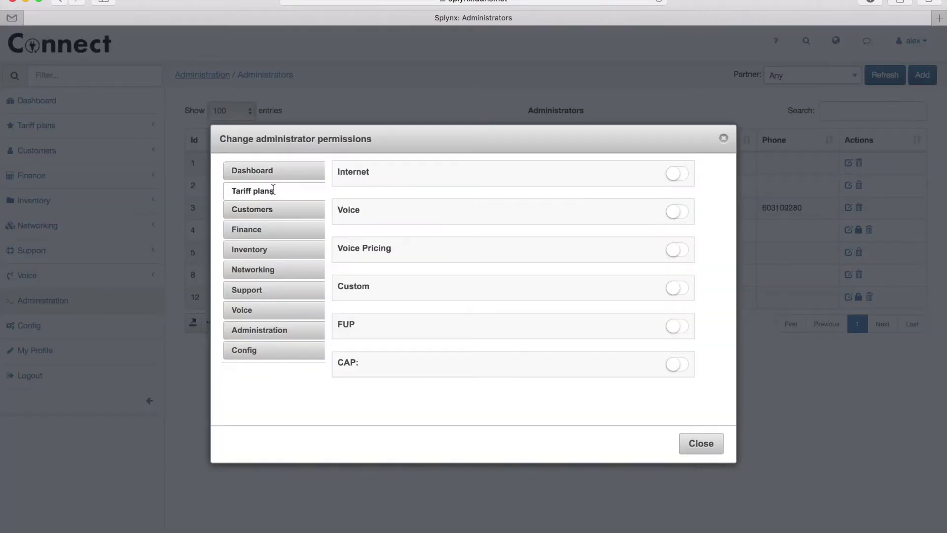
{"action": "left_click", "coordinate": [680, 175]}
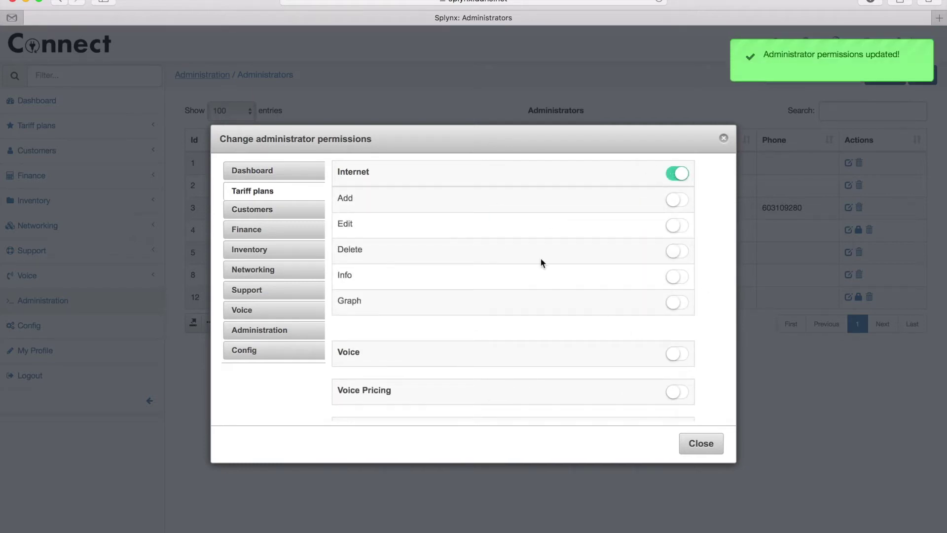
{"action": "left_click", "coordinate": [681, 283]}
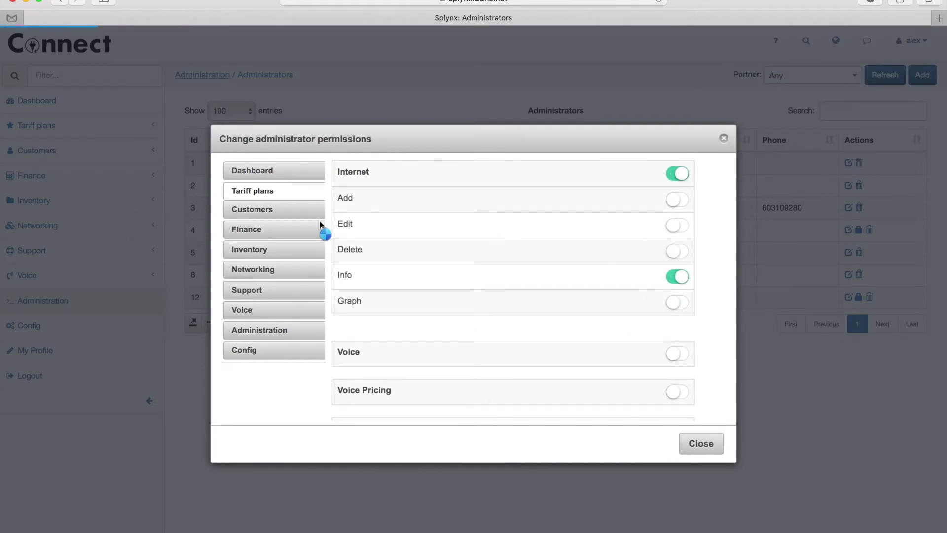
{"action": "left_click", "coordinate": [274, 211]}
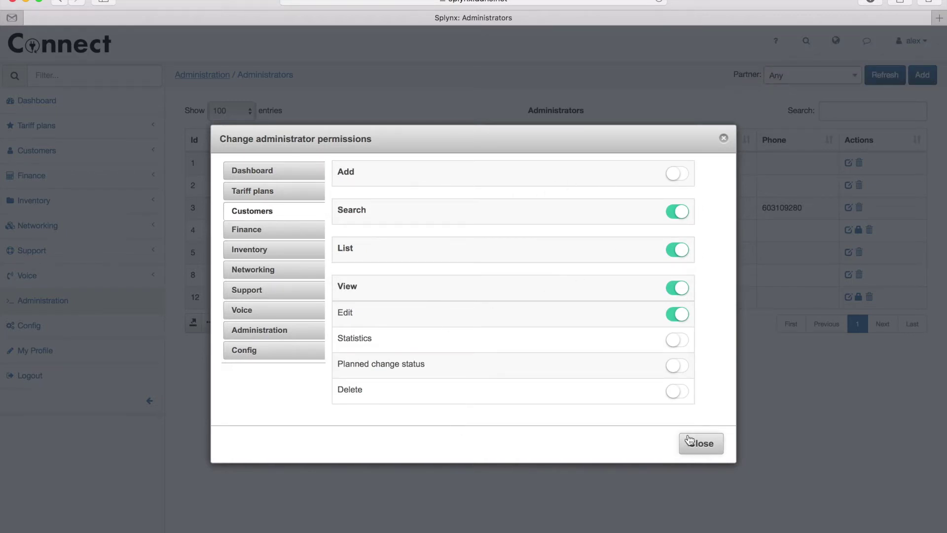
{"action": "left_click", "coordinate": [710, 446]}
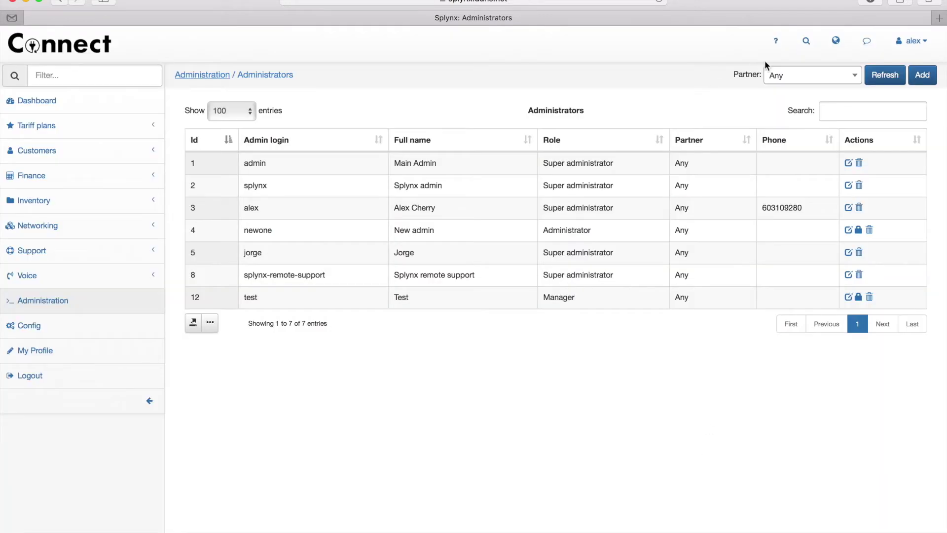
Log out and sign back in as the 'test' administrator
{"action": "left_click", "coordinate": [919, 58]}
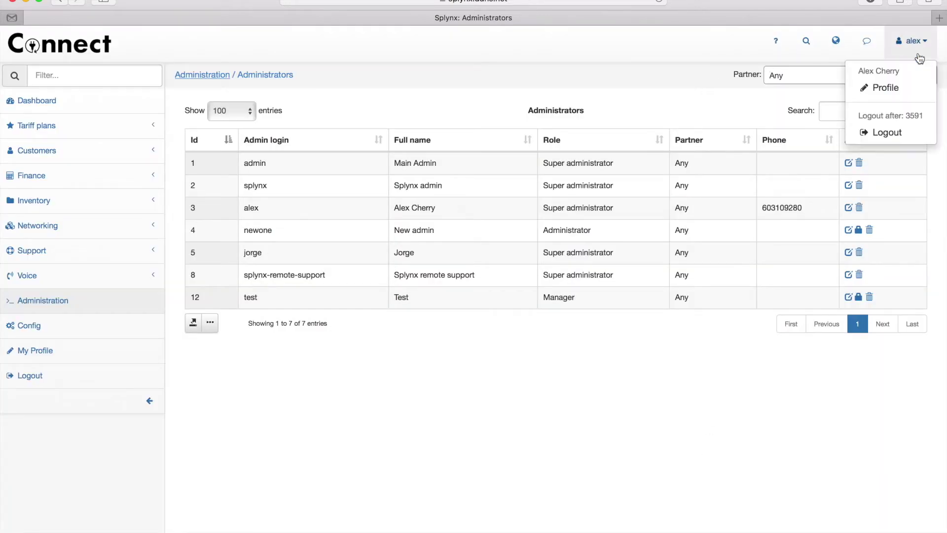
{"action": "left_click", "coordinate": [905, 133]}
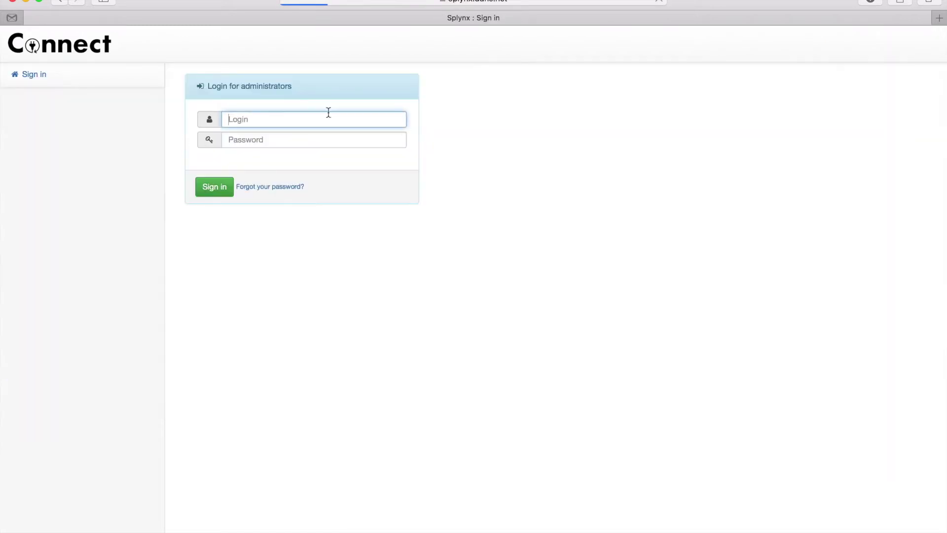
{"action": "type", "text": "test"}
{"action": "left_click", "coordinate": [265, 140]}
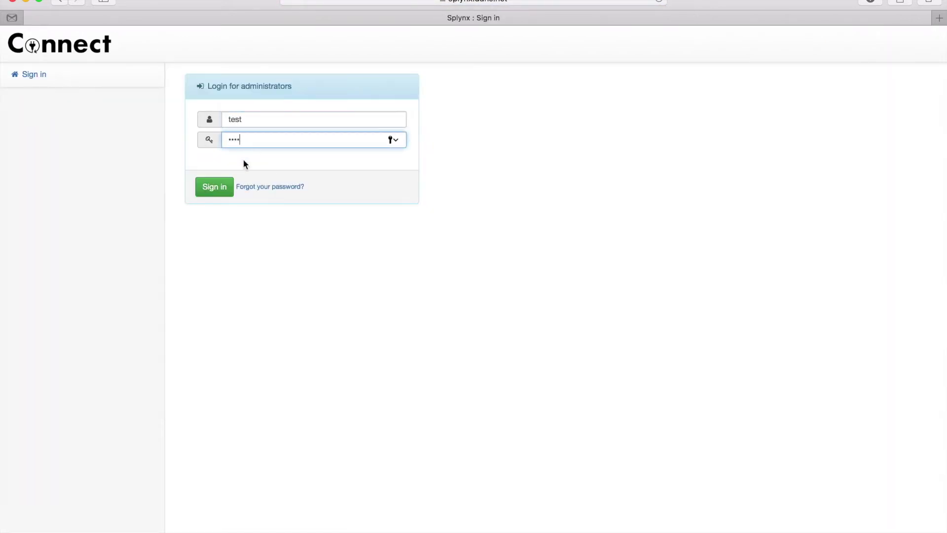
{"action": "left_click", "coordinate": [213, 186]}
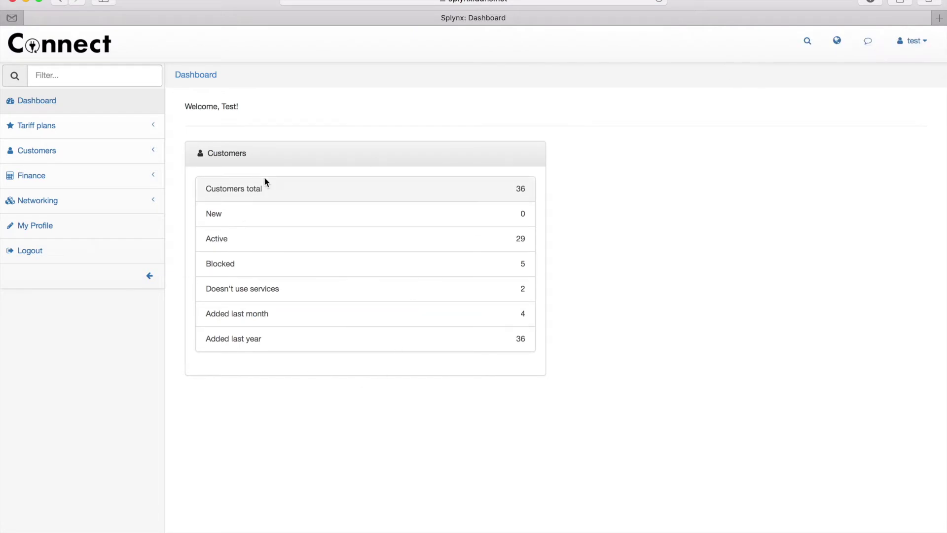
Browse the Internet tariff plans and a customer's details page, then bring up the account menu
{"action": "left_click", "coordinate": [64, 126]}
{"action": "left_click", "coordinate": [55, 150]}
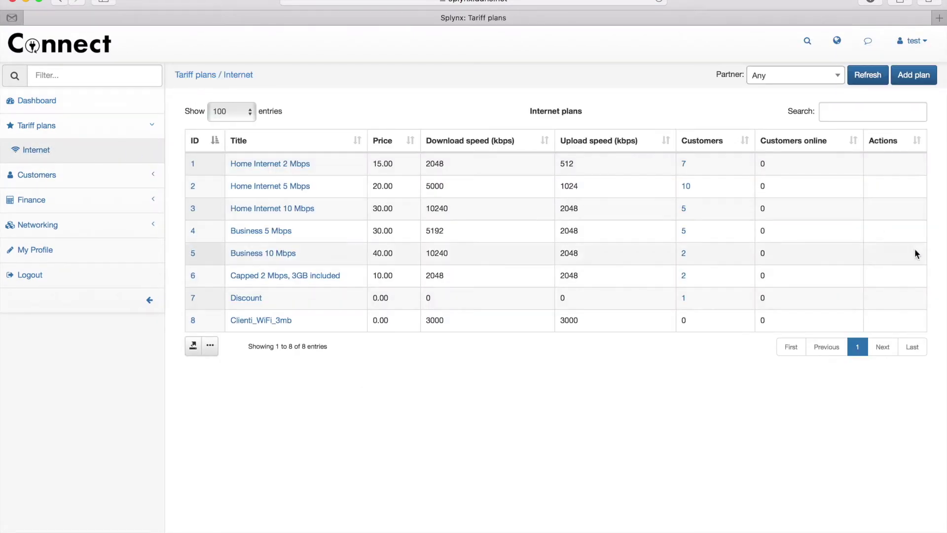
{"action": "left_click", "coordinate": [32, 176]}
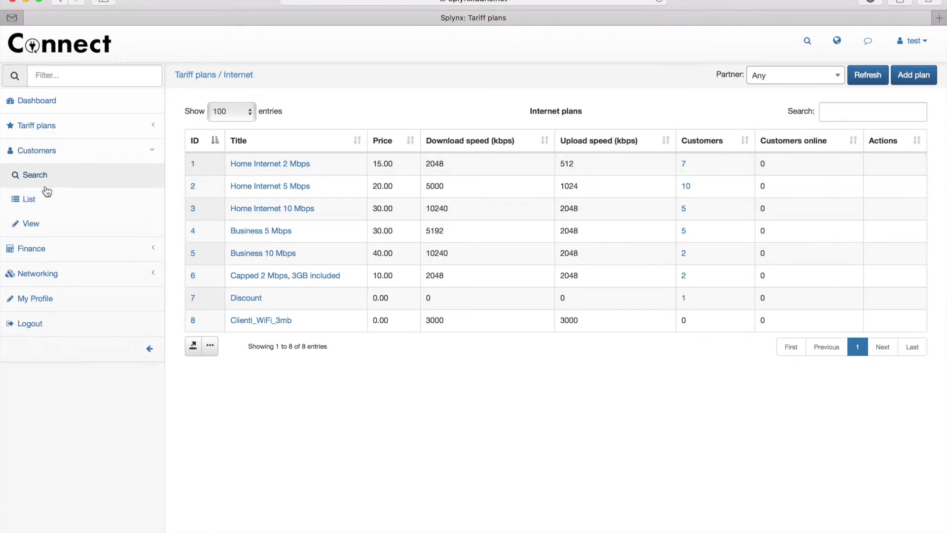
{"action": "left_click", "coordinate": [46, 196]}
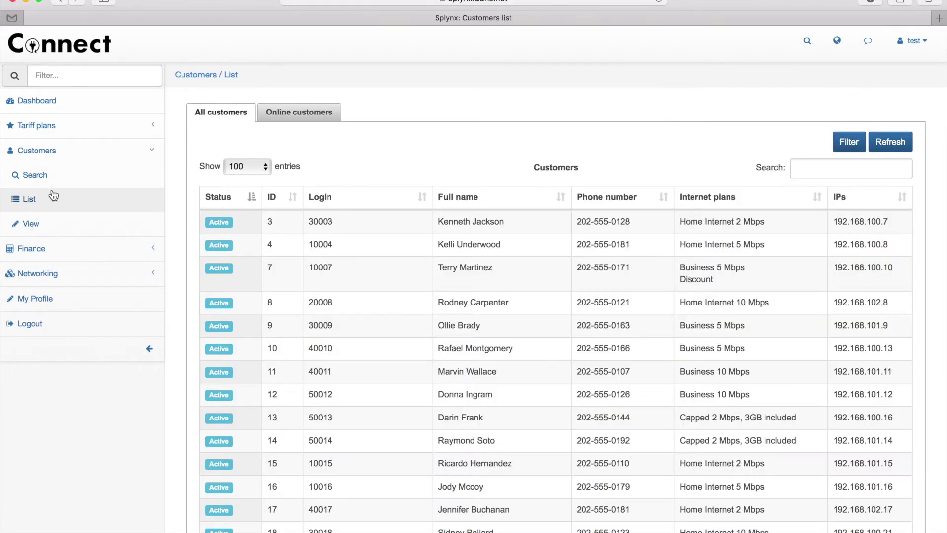
{"action": "left_click", "coordinate": [472, 222]}
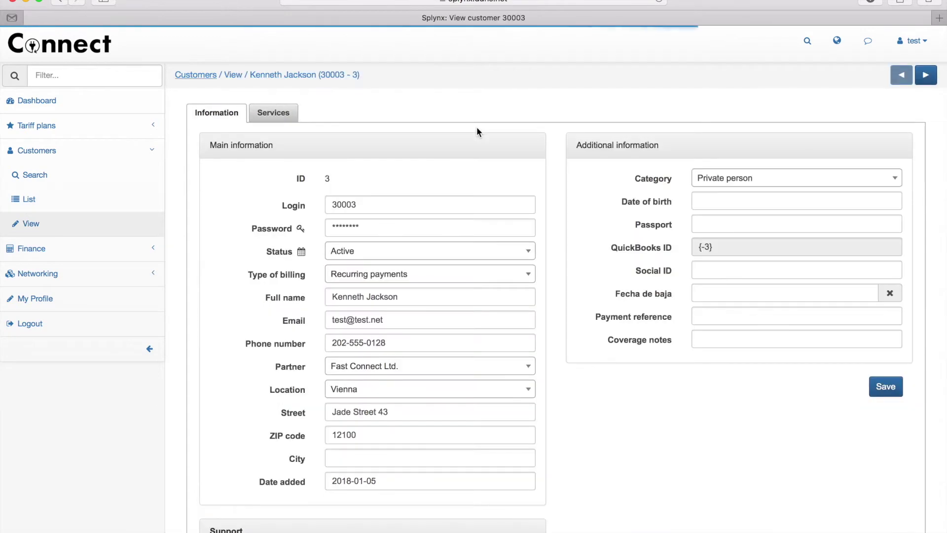
{"action": "scroll", "coordinate": [295, 271], "scroll_direction": "down", "scroll_amount": 3}
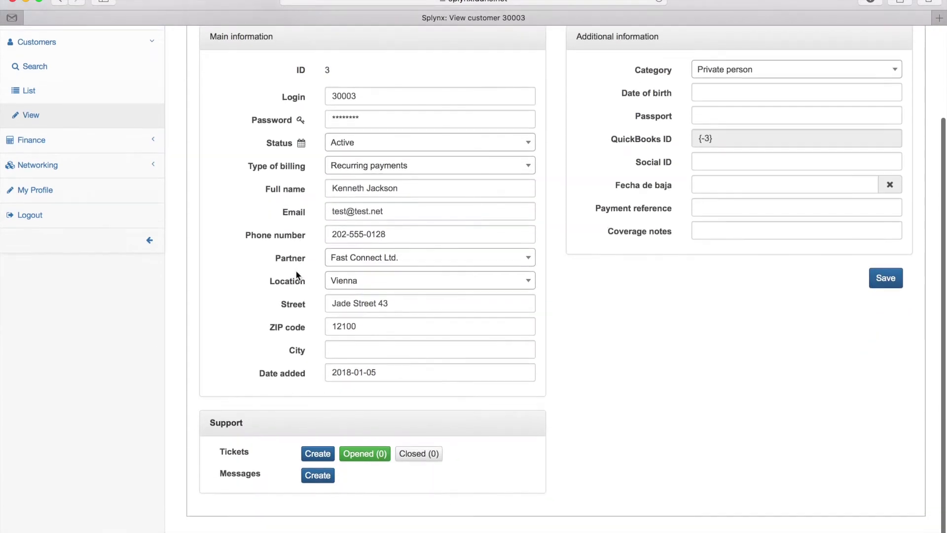
{"action": "scroll", "coordinate": [295, 271], "scroll_direction": "up", "scroll_amount": 3}
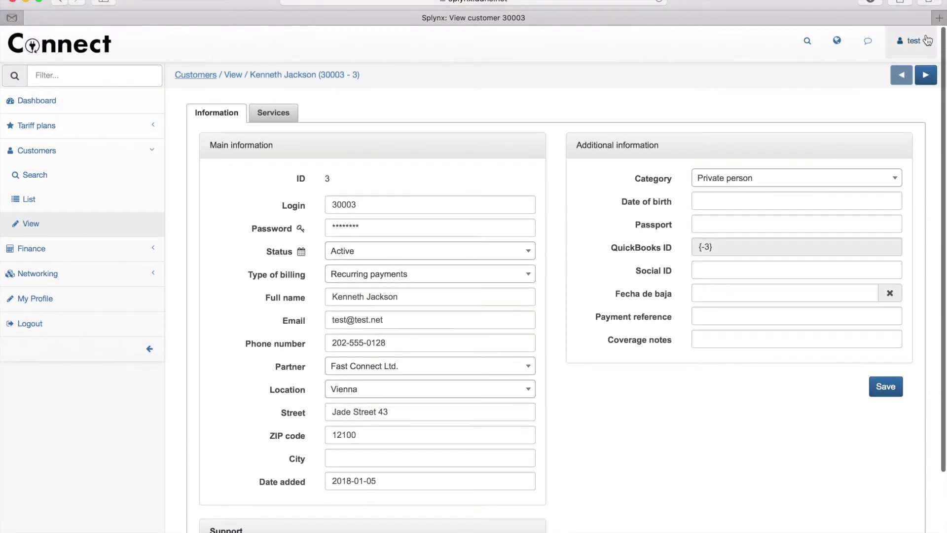
{"action": "left_click", "coordinate": [921, 42]}
Sign out of the test account and sign back in as the main administrator
{"action": "left_click", "coordinate": [880, 131]}
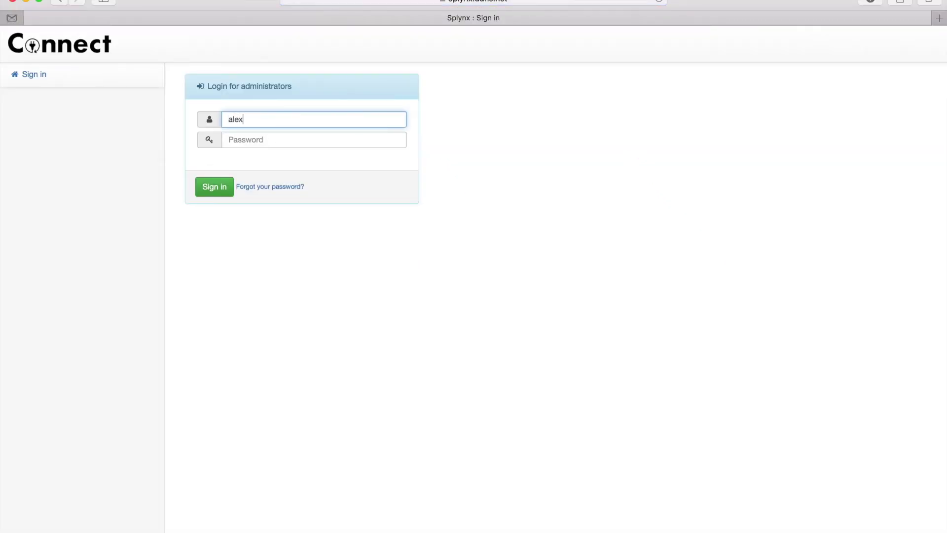
{"action": "left_click", "coordinate": [256, 136]}
{"action": "type", "text": "••"}
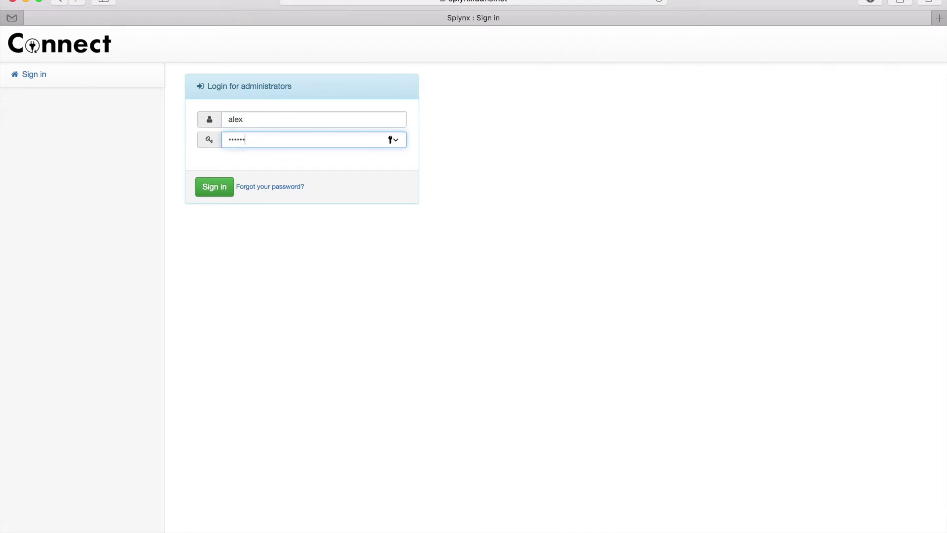
{"action": "key", "text": "Return"}
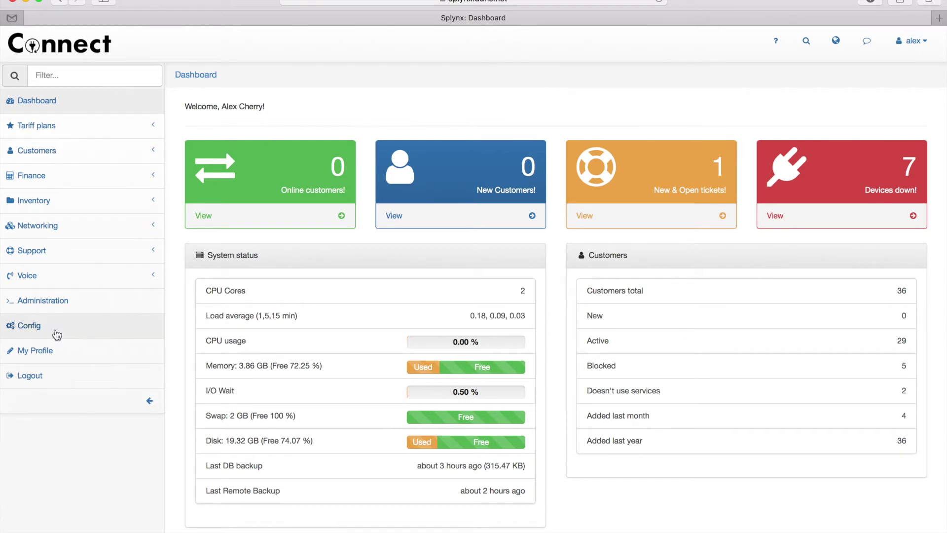
Visit Administration > Administrators, then open the Roles list
{"action": "left_click", "coordinate": [59, 309]}
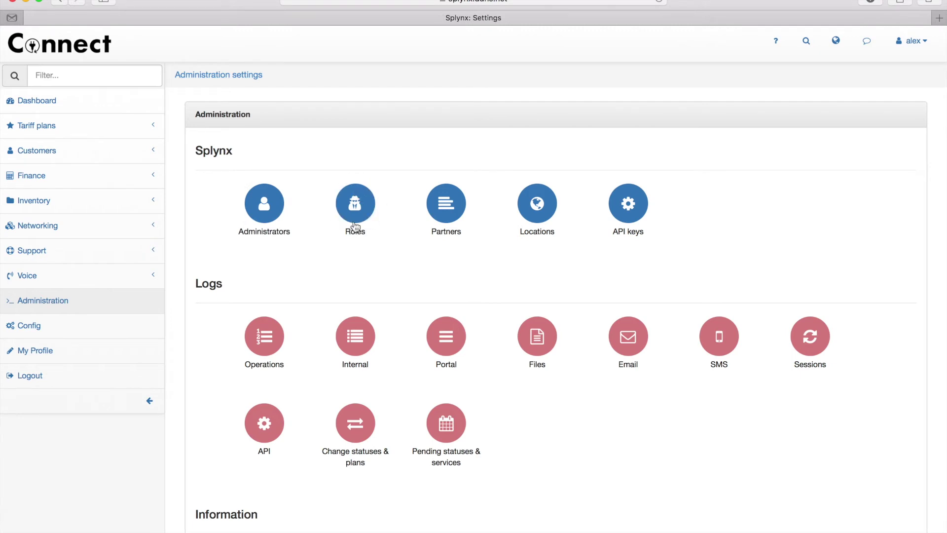
{"action": "left_click", "coordinate": [263, 211]}
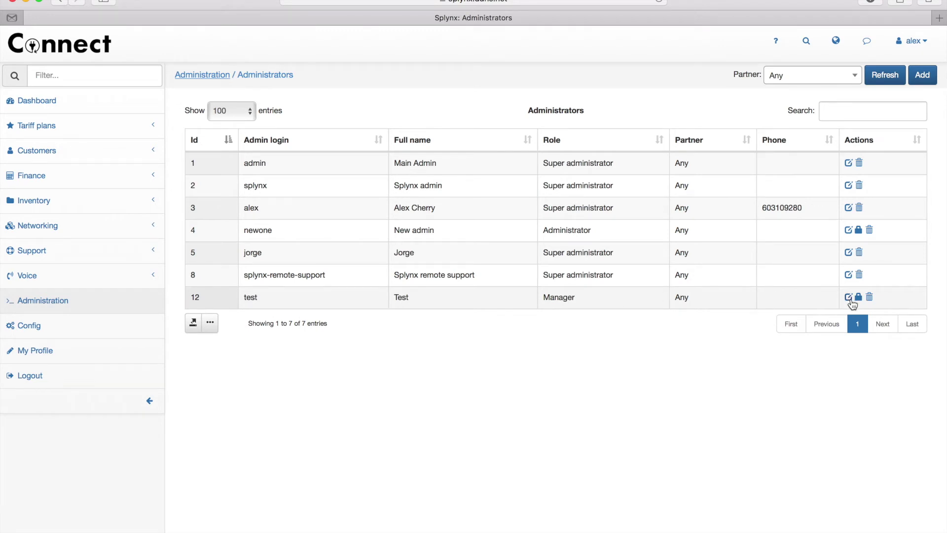
{"action": "left_click", "coordinate": [84, 304]}
{"action": "left_click", "coordinate": [353, 203]}
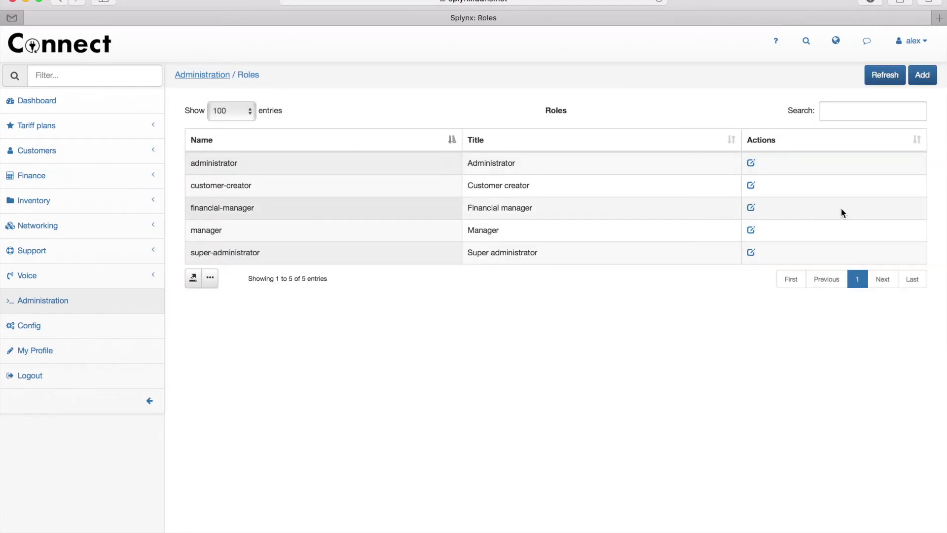
Add a role named 'newrole' titled 'NEW ROLE' and open its permissions
{"action": "left_click", "coordinate": [921, 76]}
{"action": "left_click", "coordinate": [429, 256]}
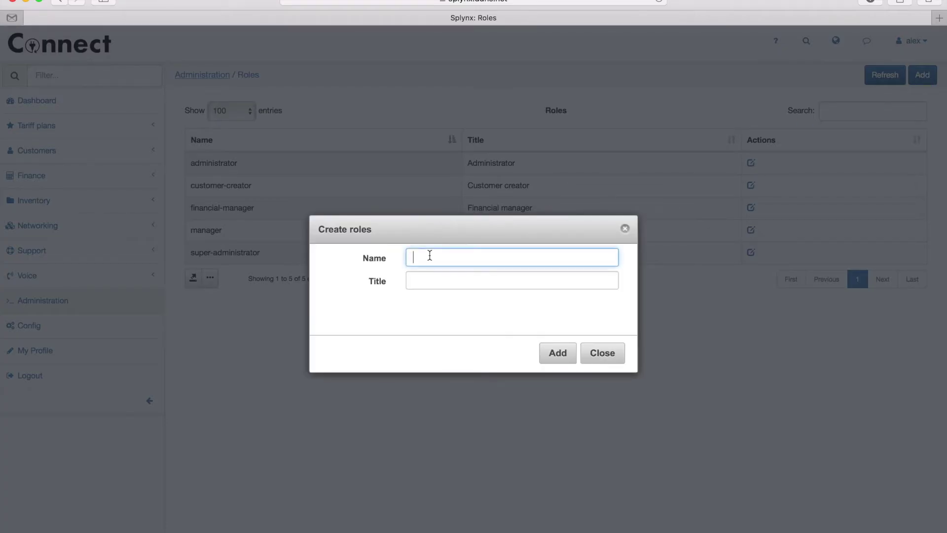
{"action": "type", "text": "newrole"}
{"action": "left_click", "coordinate": [423, 274]}
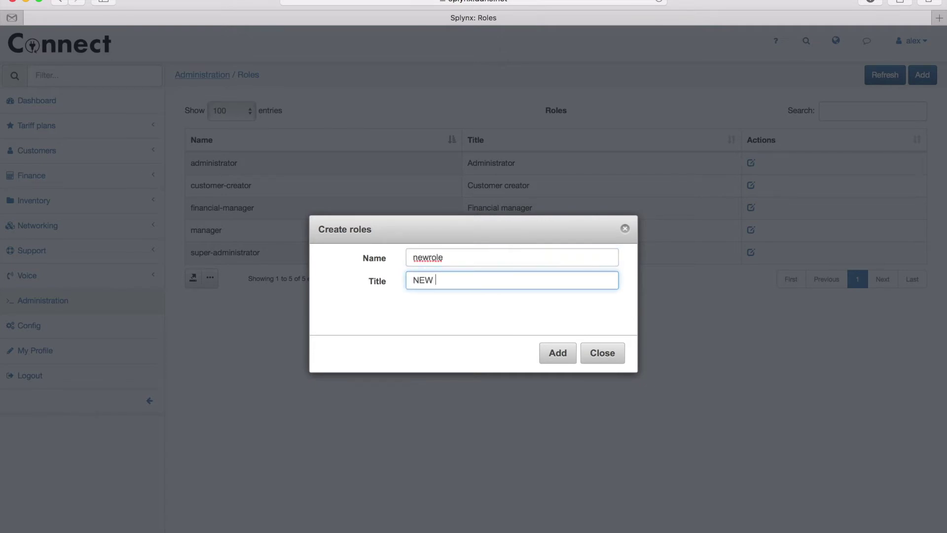
{"action": "key", "text": "Return"}
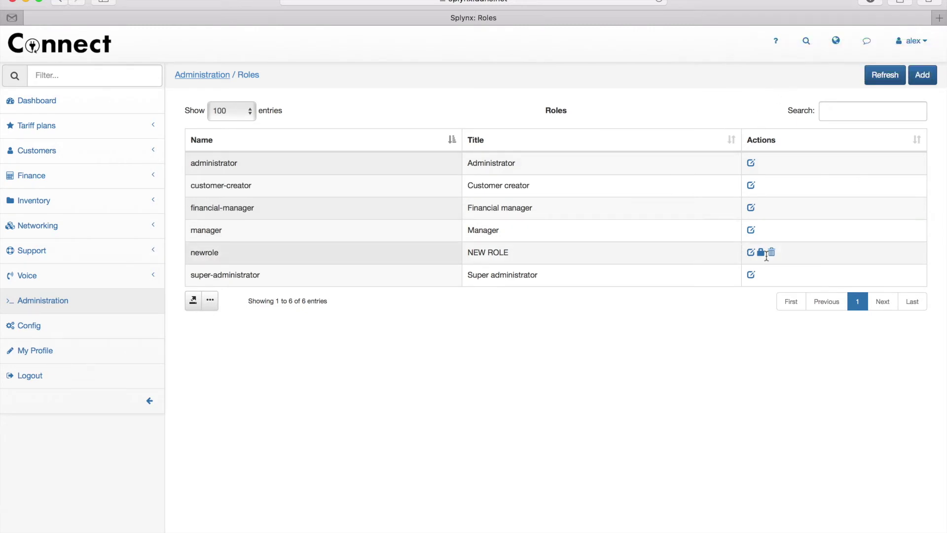
{"action": "left_click", "coordinate": [761, 252]}
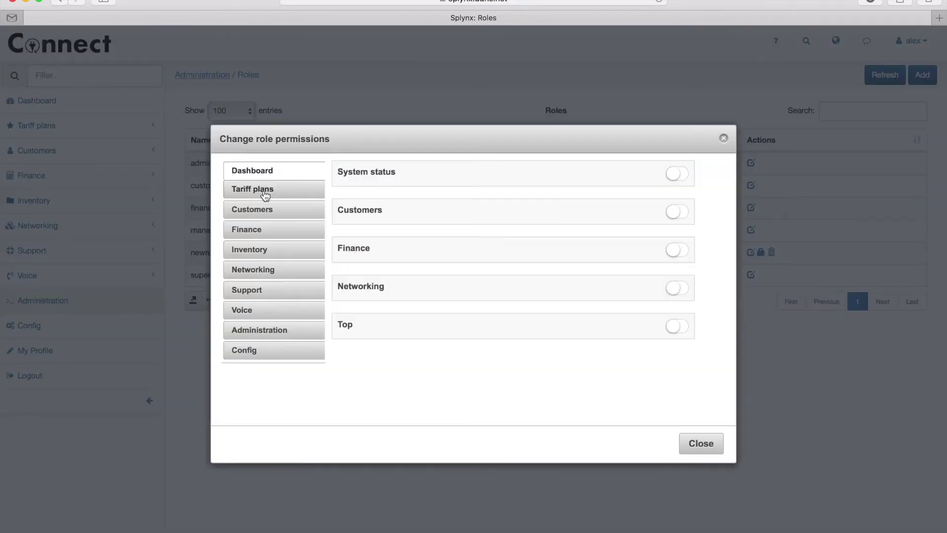
Turn on Internet tariff plans and their Info in the newrole permissions, then close them
{"action": "left_click", "coordinate": [265, 195]}
{"action": "left_click", "coordinate": [265, 206]}
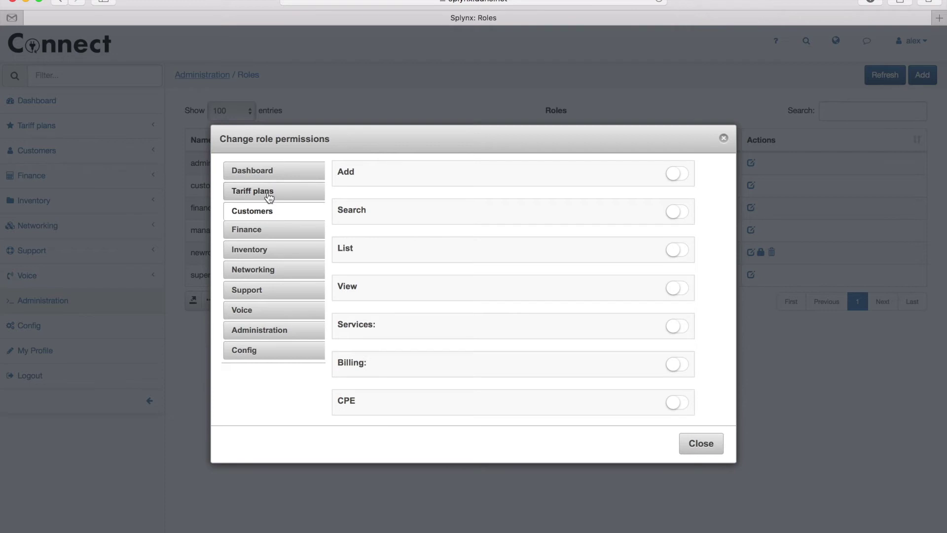
{"action": "left_click", "coordinate": [269, 196]}
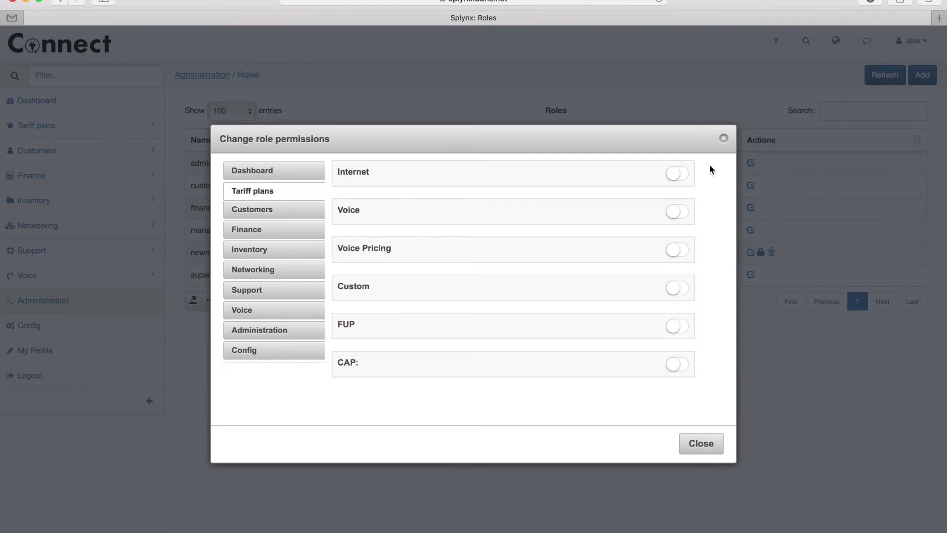
{"action": "left_click", "coordinate": [677, 173]}
{"action": "left_click", "coordinate": [678, 276]}
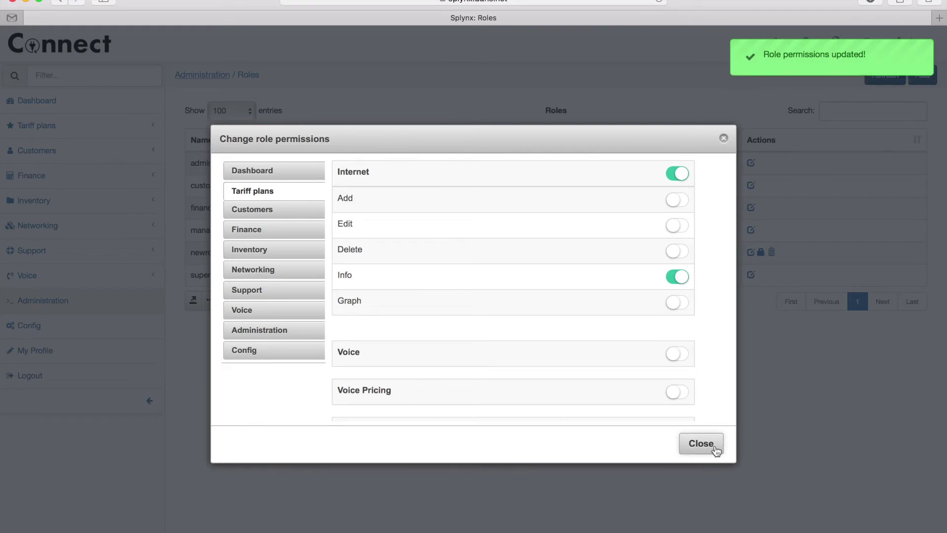
{"action": "left_click", "coordinate": [701, 443]}
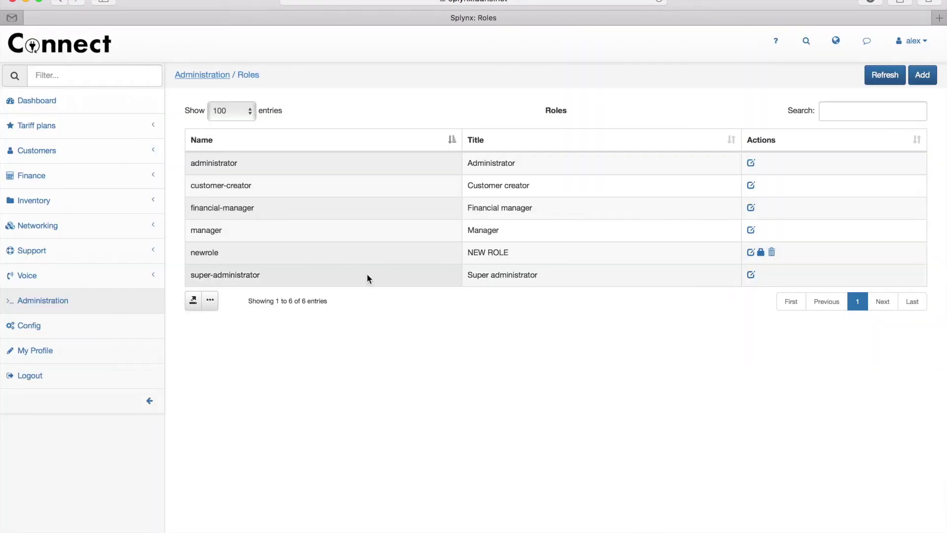
Change the test administrator's role to NEW ROLE, save, and view its permissions
{"action": "left_click", "coordinate": [78, 300]}
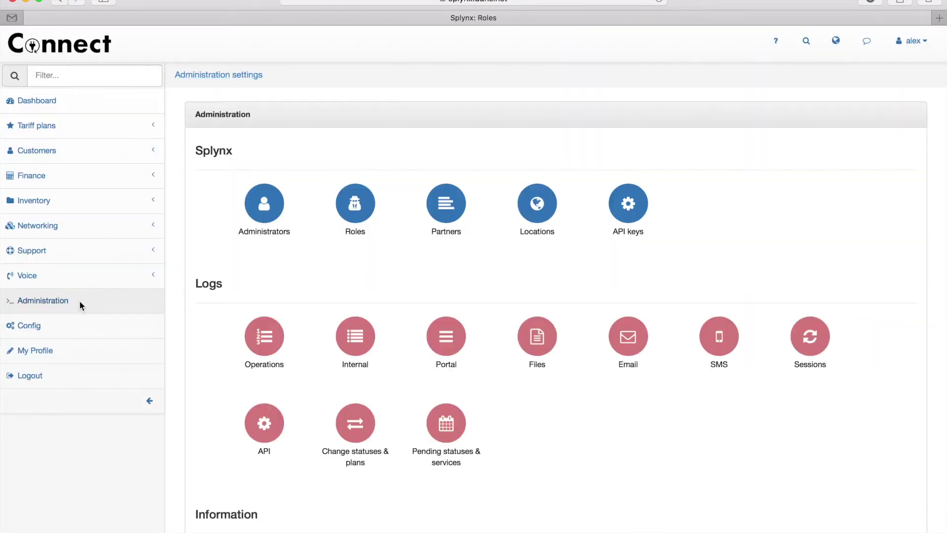
{"action": "left_click", "coordinate": [269, 209]}
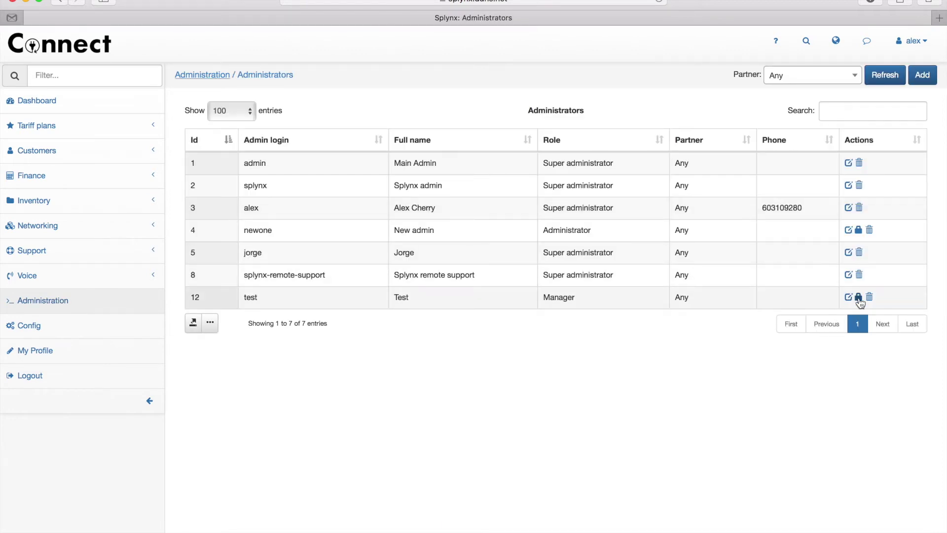
{"action": "left_click", "coordinate": [851, 297]}
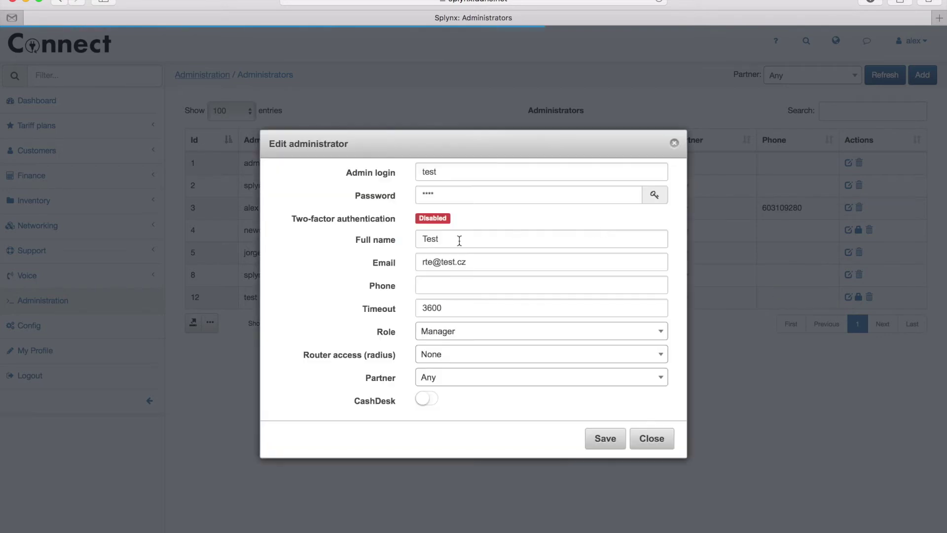
{"action": "left_click", "coordinate": [424, 331]}
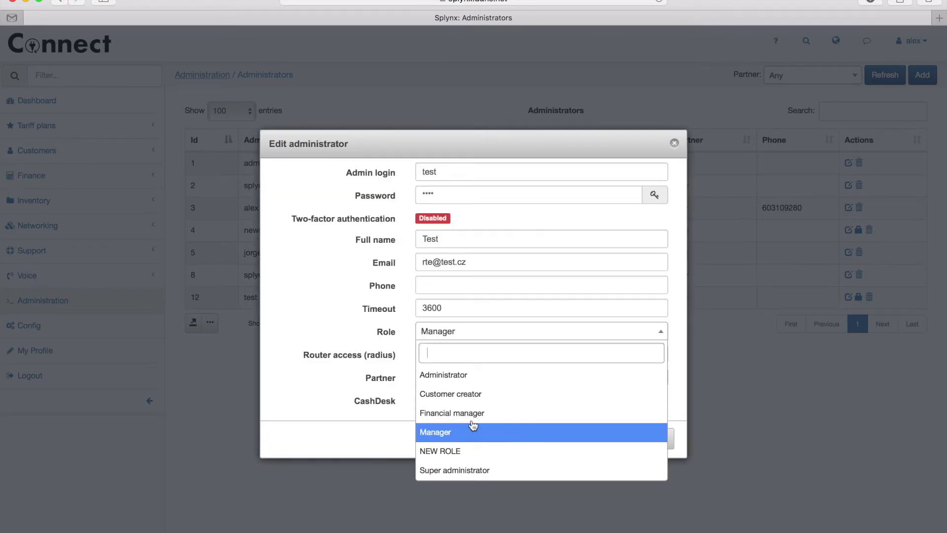
{"action": "left_click", "coordinate": [462, 451]}
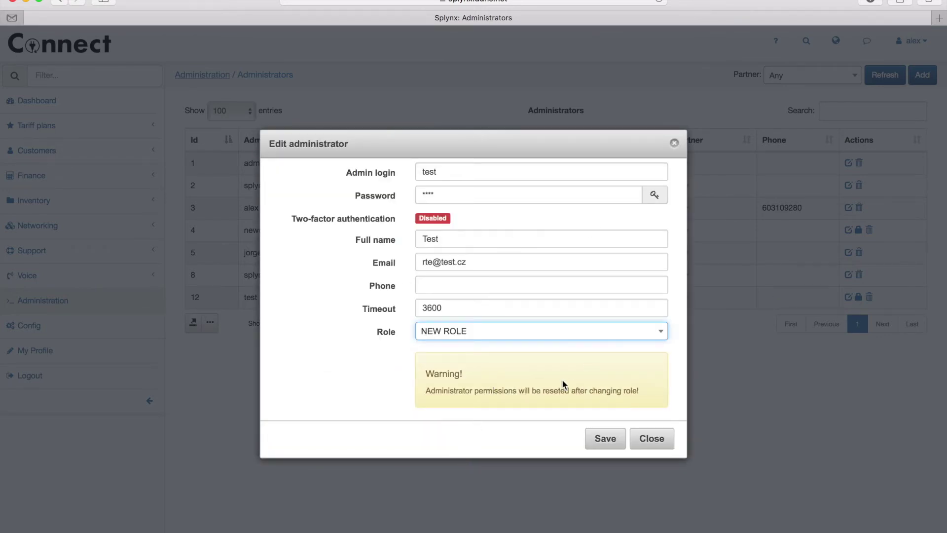
{"action": "scroll", "coordinate": [564, 383], "scroll_direction": "down", "scroll_amount": 2}
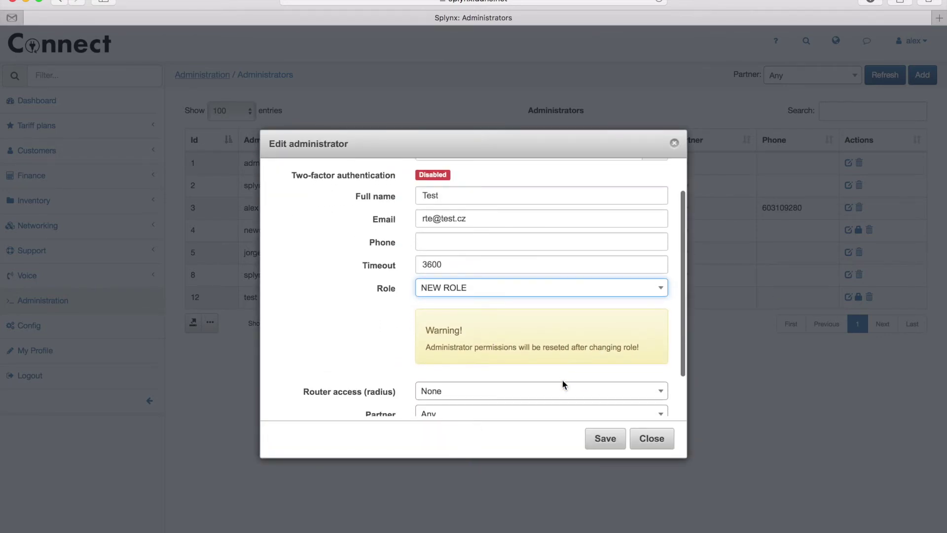
{"action": "left_click", "coordinate": [613, 439]}
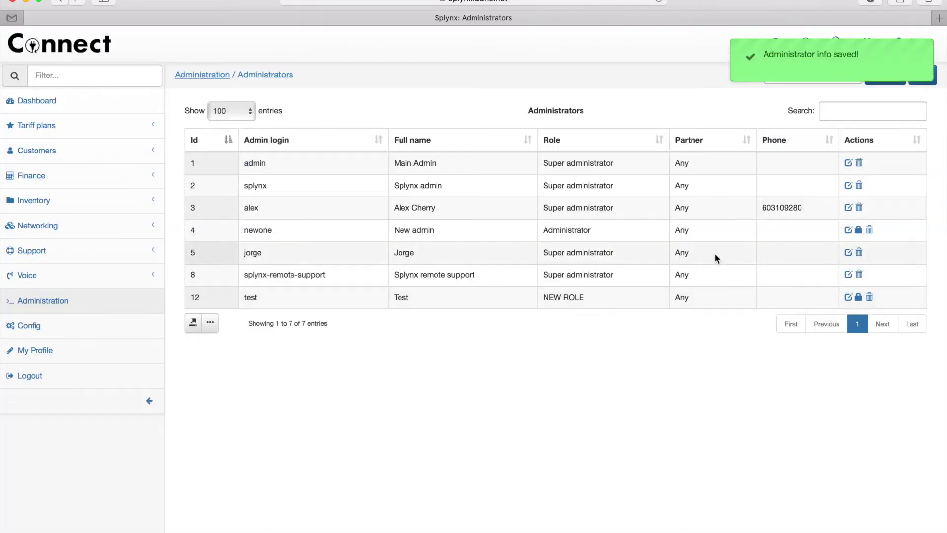
{"action": "left_click", "coordinate": [858, 296]}
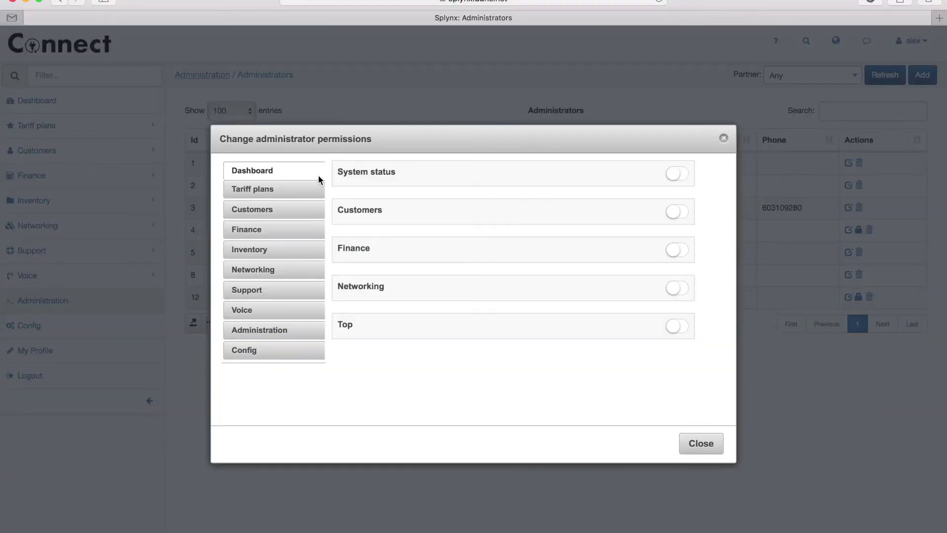
Review the Tariff plans and Customers permissions, close them, and log out
{"action": "left_click", "coordinate": [285, 188]}
{"action": "left_click", "coordinate": [271, 210]}
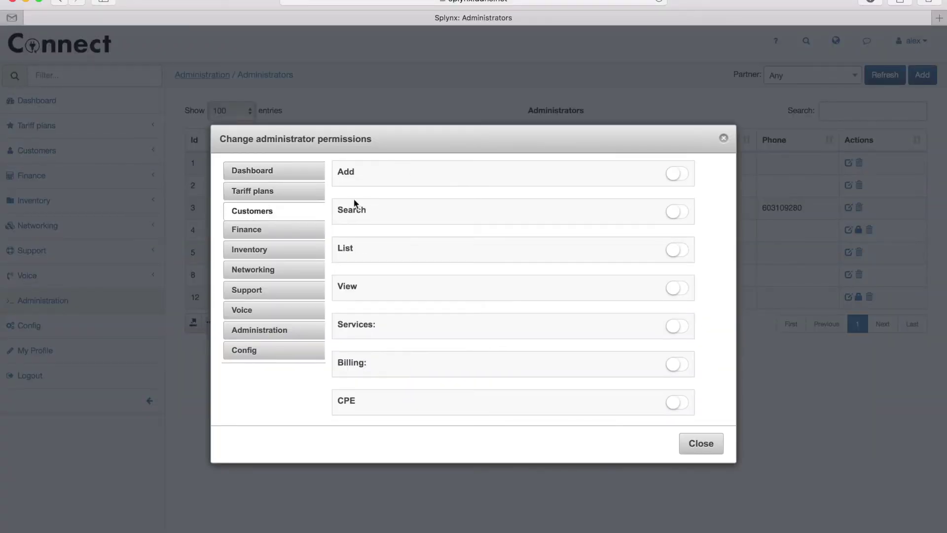
{"action": "left_click", "coordinate": [701, 443]}
{"action": "left_click", "coordinate": [922, 52]}
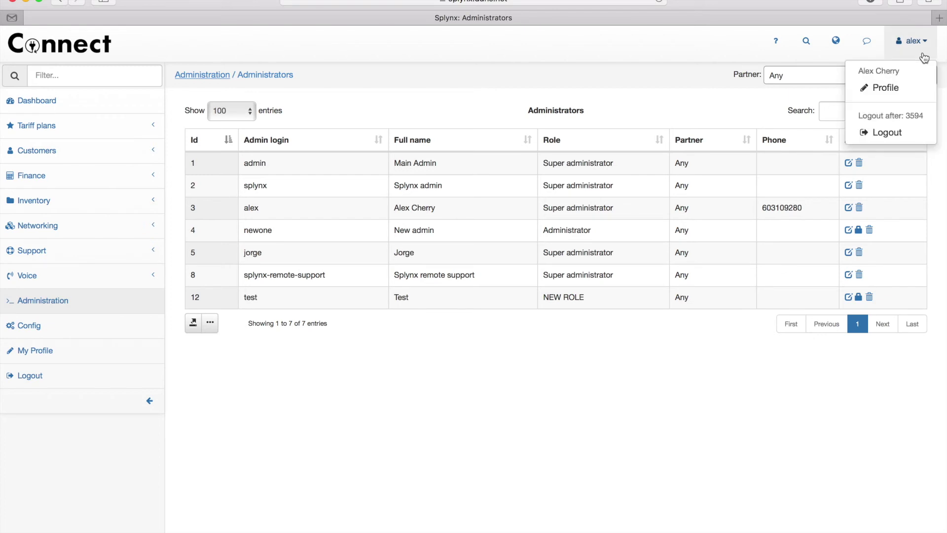
{"action": "left_click", "coordinate": [888, 133]}
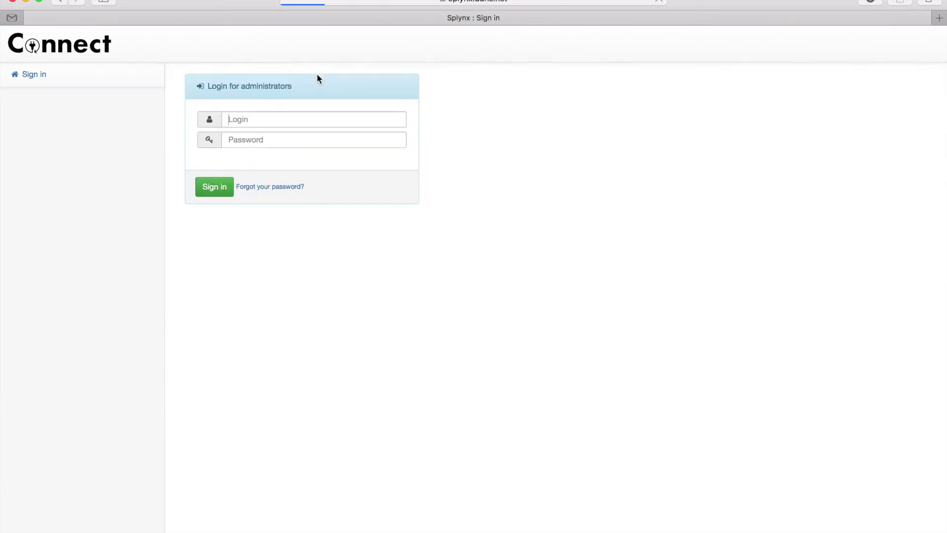
Sign in with login 'test' and the test administrator's password
{"action": "type", "text": "tew"}
{"action": "key", "text": "BackSpace"}
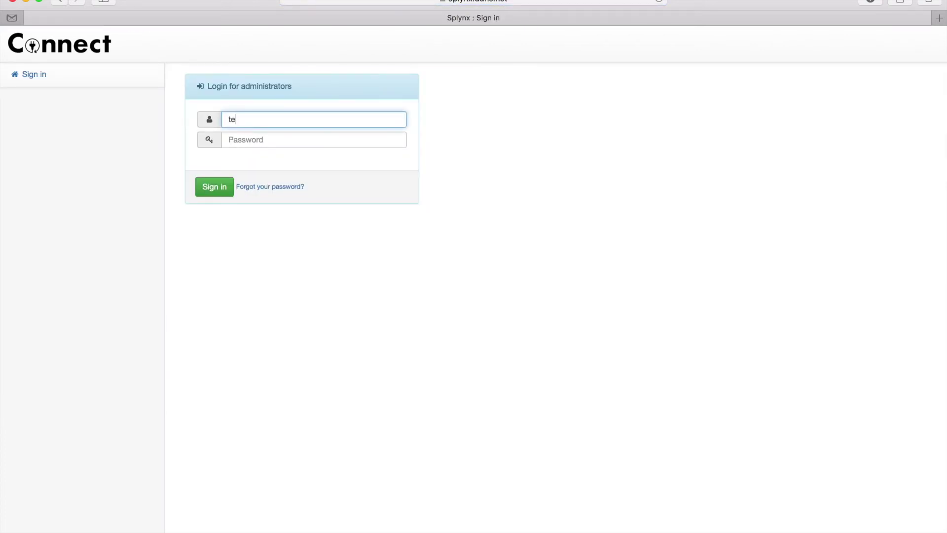
{"action": "type", "text": "st"}
{"action": "key", "text": "Tab"}
{"action": "left_click", "coordinate": [221, 180]}
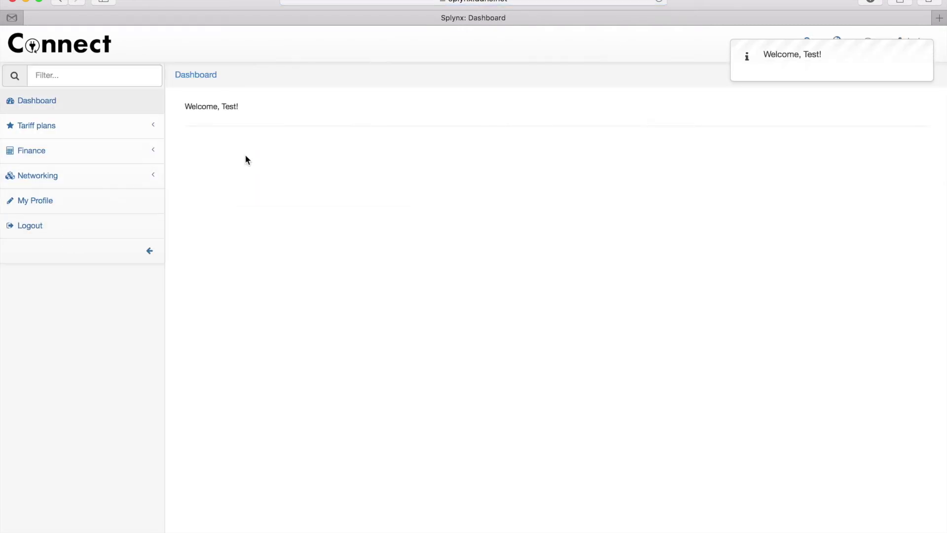
View the Internet tariff plans, then check the Last login history on My Profile
{"action": "left_click", "coordinate": [52, 126]}
{"action": "left_click", "coordinate": [42, 147]}
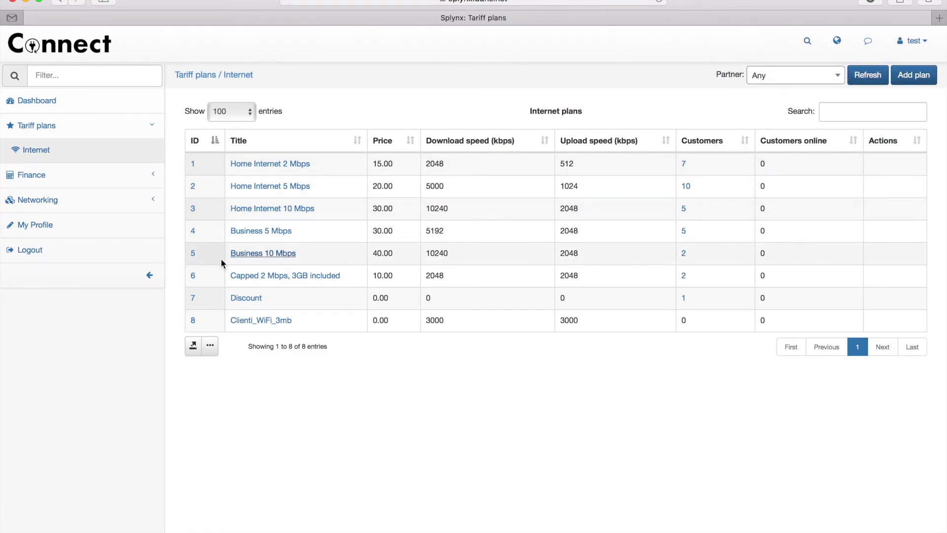
{"action": "left_click", "coordinate": [27, 226]}
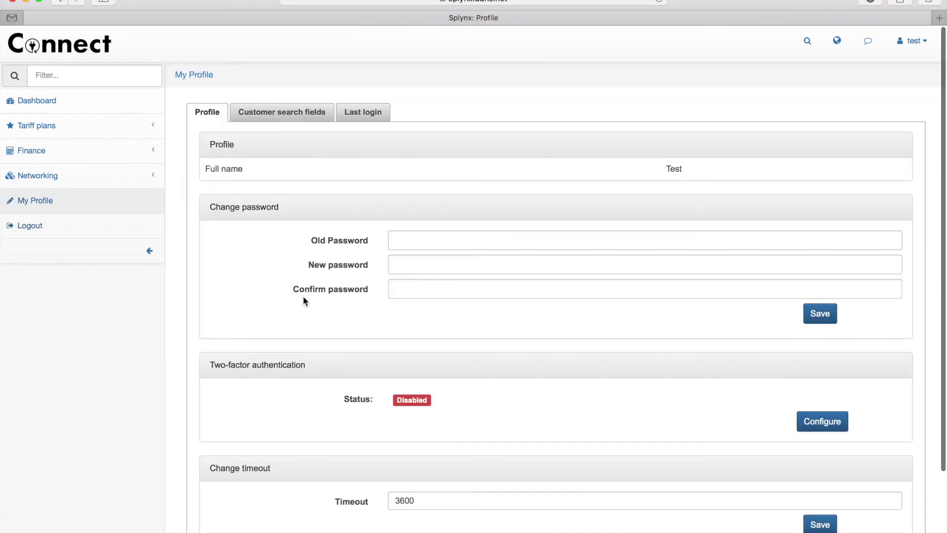
{"action": "scroll", "coordinate": [303, 295], "scroll_direction": "down", "scroll_amount": 3}
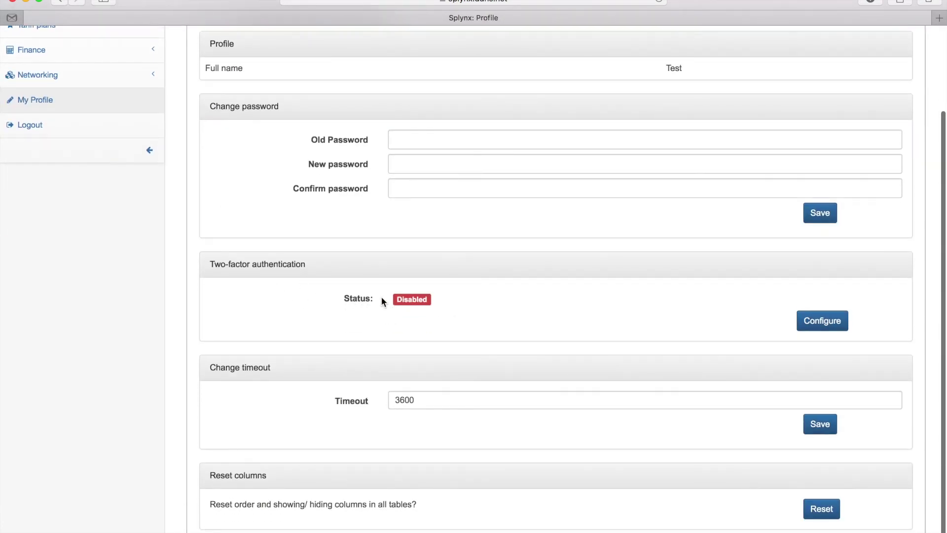
{"action": "scroll", "coordinate": [380, 298], "scroll_direction": "up", "scroll_amount": 2}
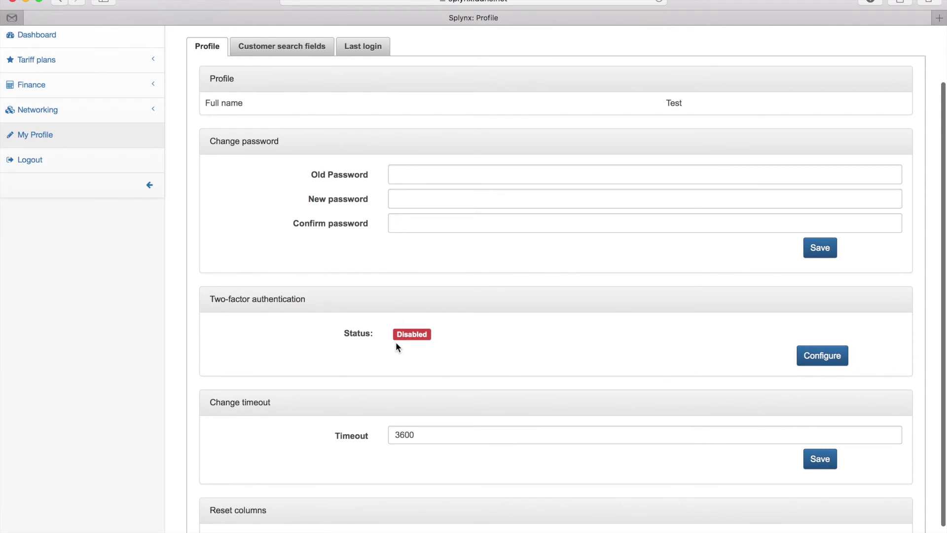
{"action": "scroll", "coordinate": [396, 341], "scroll_direction": "down", "scroll_amount": 1}
{"action": "scroll", "coordinate": [412, 402], "scroll_direction": "up", "scroll_amount": 2}
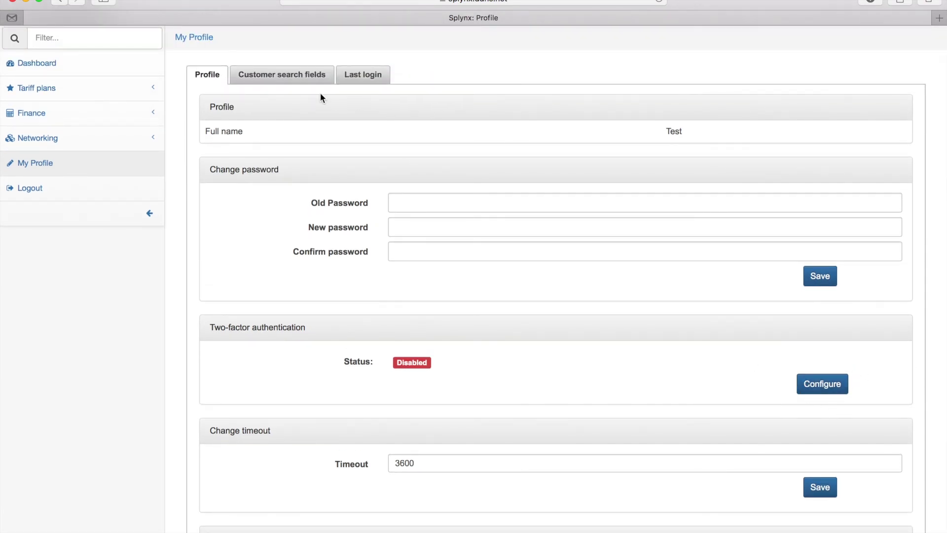
{"action": "left_click", "coordinate": [365, 75]}
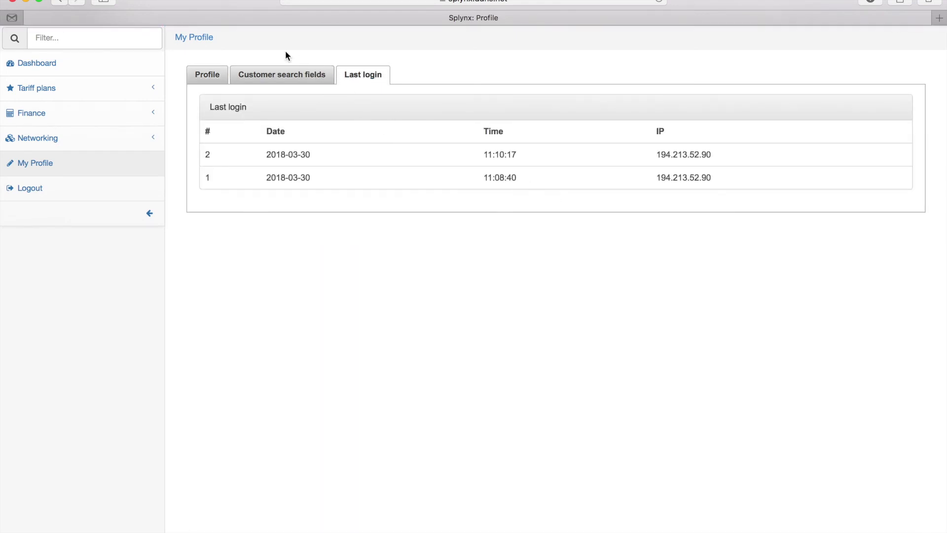
{"action": "left_click", "coordinate": [284, 77]}
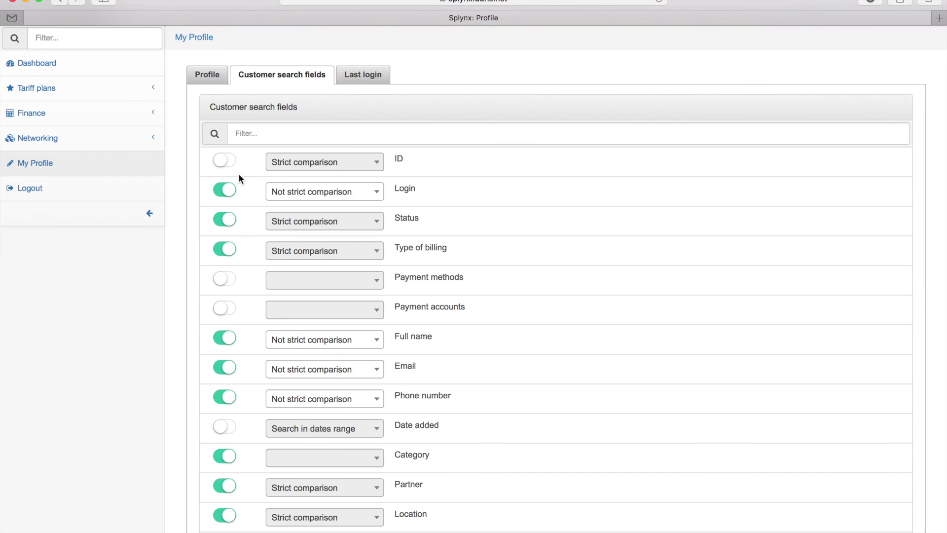
{"action": "scroll", "coordinate": [404, 228], "scroll_direction": "down", "scroll_amount": 5}
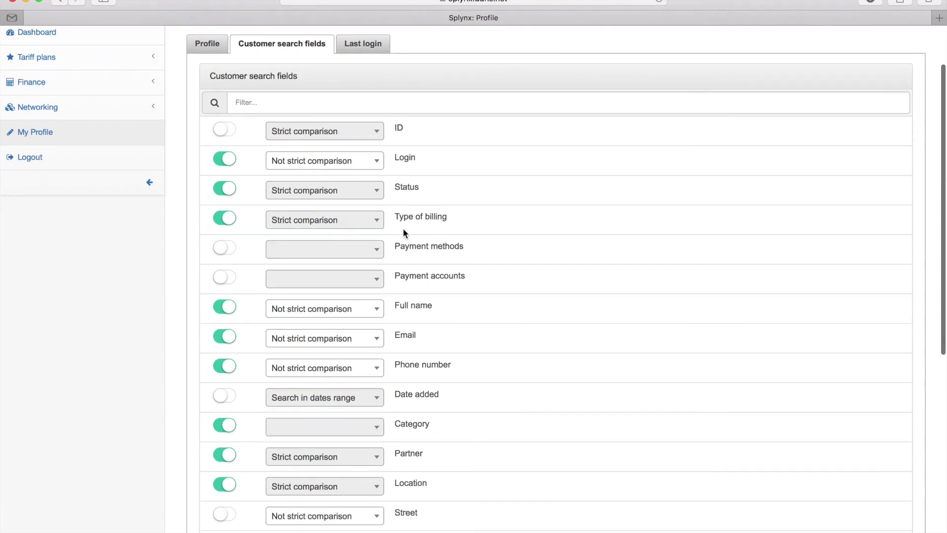
{"action": "scroll", "coordinate": [403, 229], "scroll_direction": "down", "scroll_amount": 6}
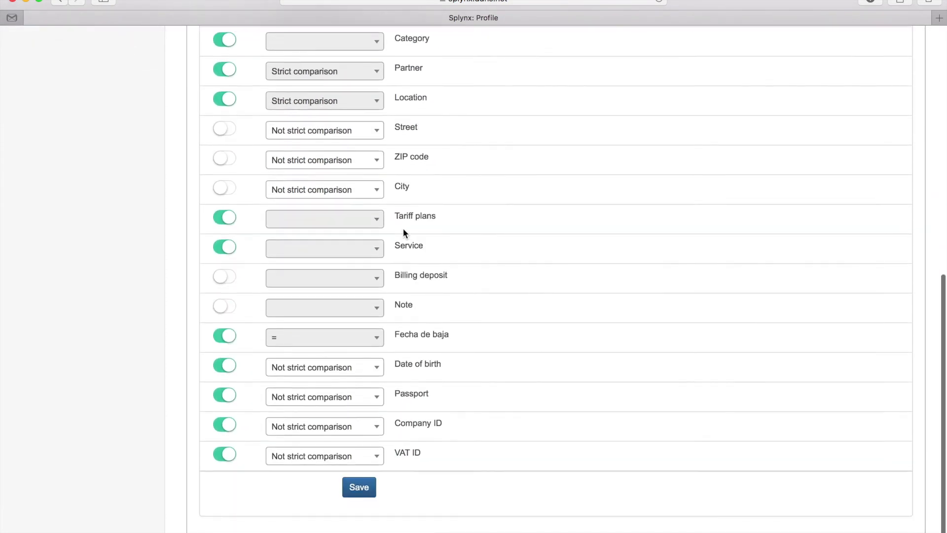
{"action": "scroll", "coordinate": [269, 225], "scroll_direction": "up", "scroll_amount": 10}
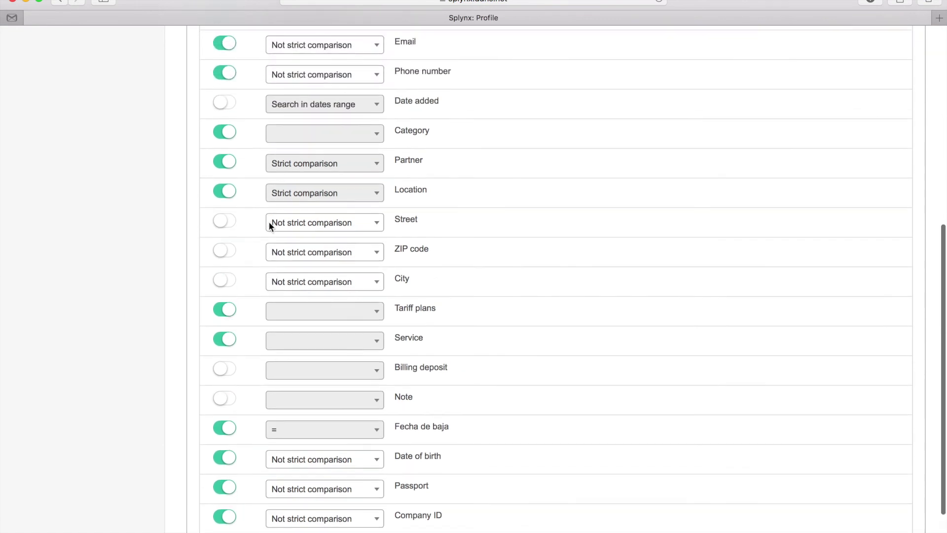
{"action": "scroll", "coordinate": [268, 223], "scroll_direction": "up", "scroll_amount": 3}
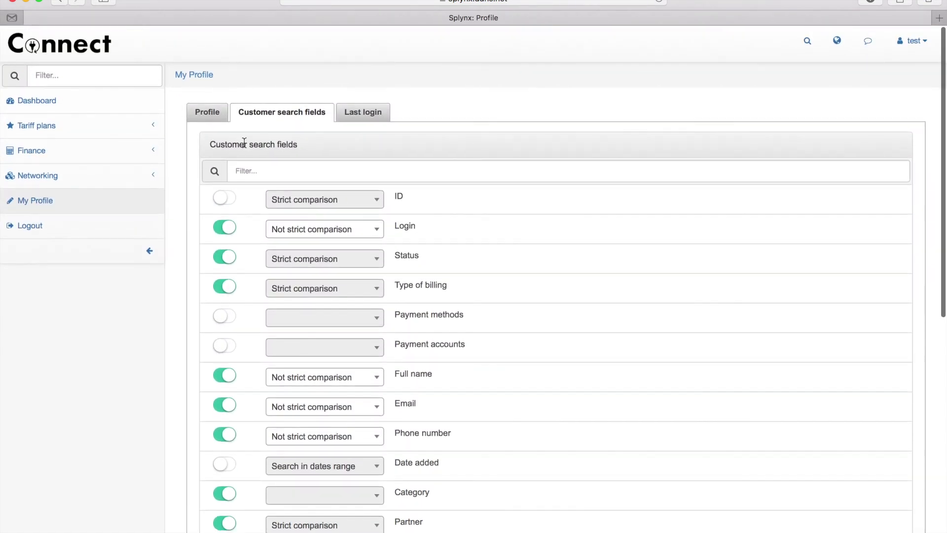
{"action": "left_click", "coordinate": [213, 116]}
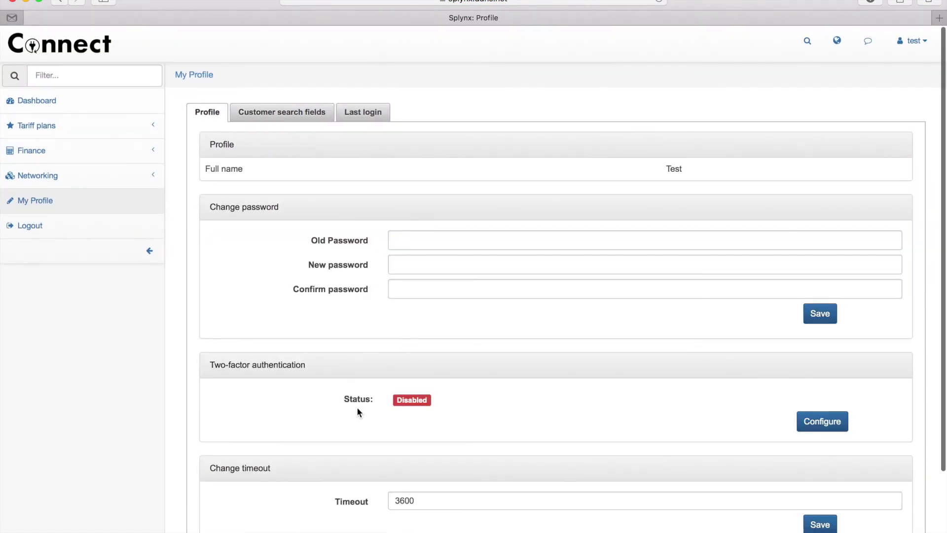
{"action": "left_click", "coordinate": [839, 421]}
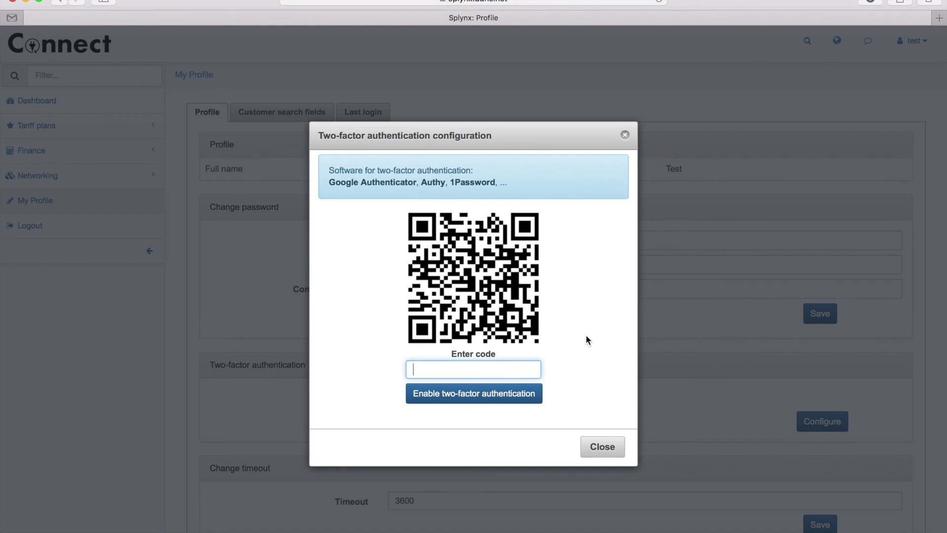
Enter the authenticator app's verification code to enable two-factor authentication for the test admin
{"action": "left_click", "coordinate": [483, 396]}
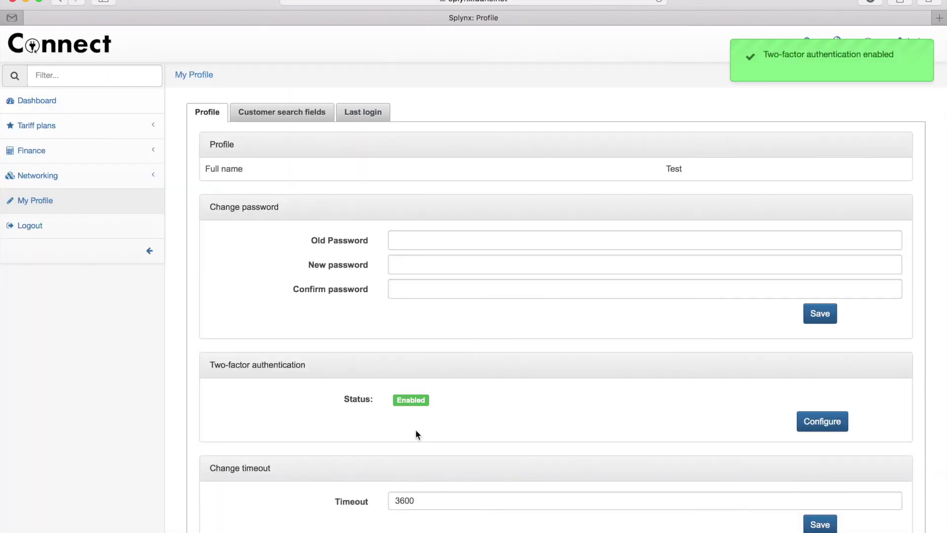
Log out, then sign back in as test with the account password and the authenticator code
{"action": "left_click", "coordinate": [928, 55]}
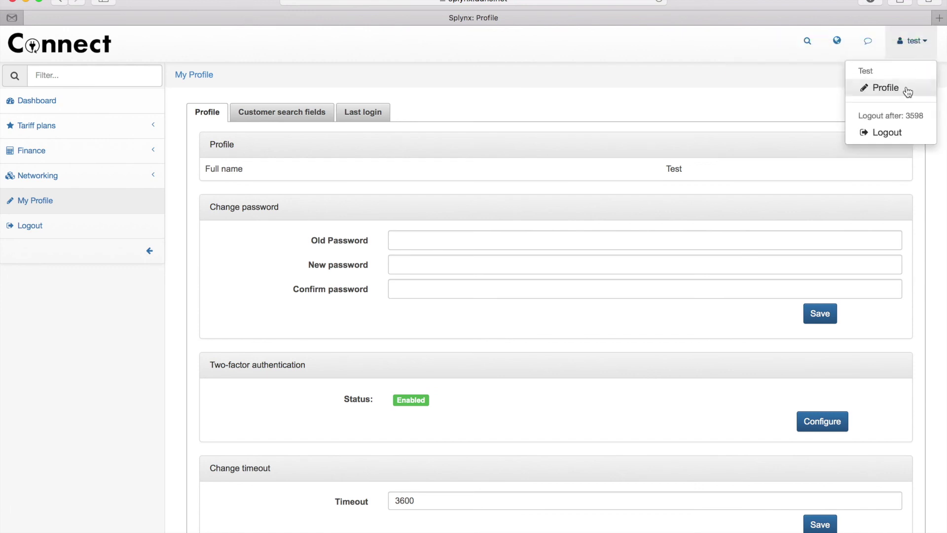
{"action": "left_click", "coordinate": [887, 131]}
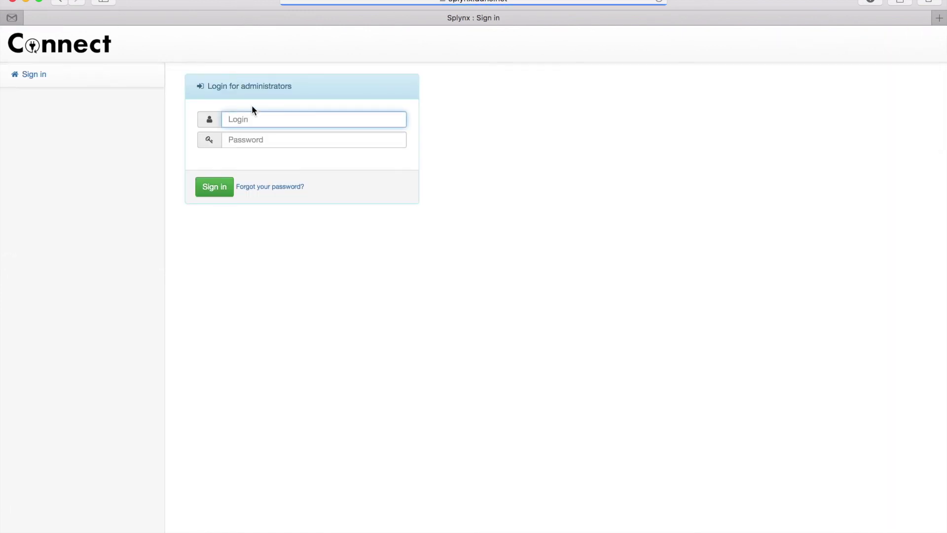
{"action": "key", "text": "Tab"}
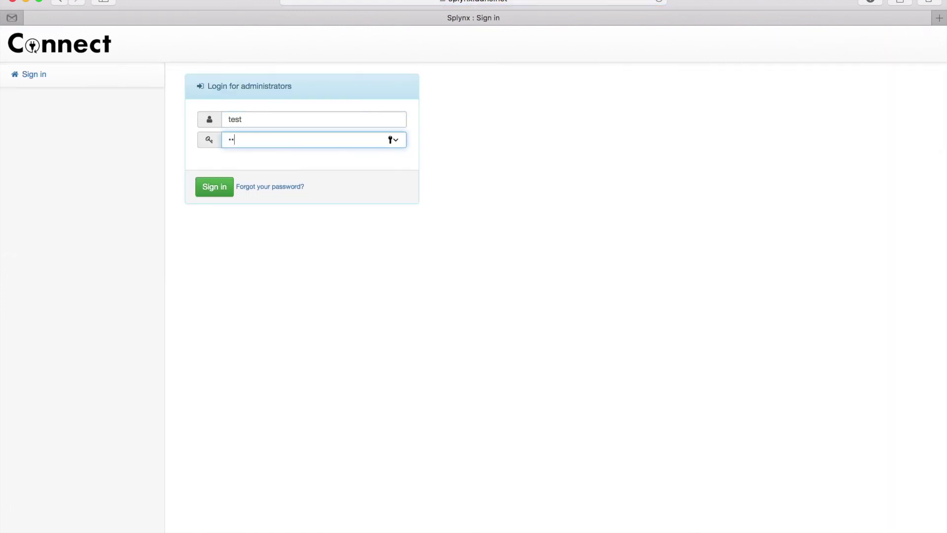
{"action": "left_click", "coordinate": [211, 190]}
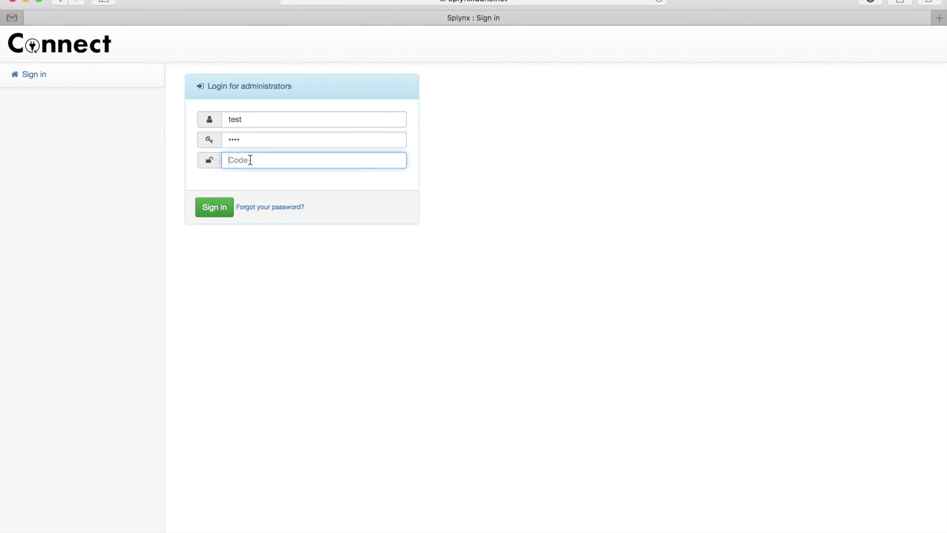
{"action": "left_click", "coordinate": [206, 217]}
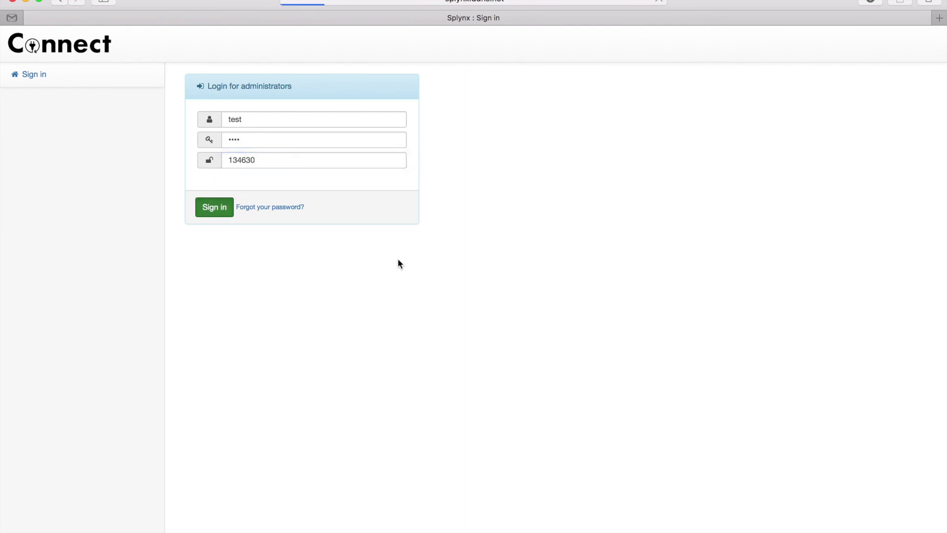